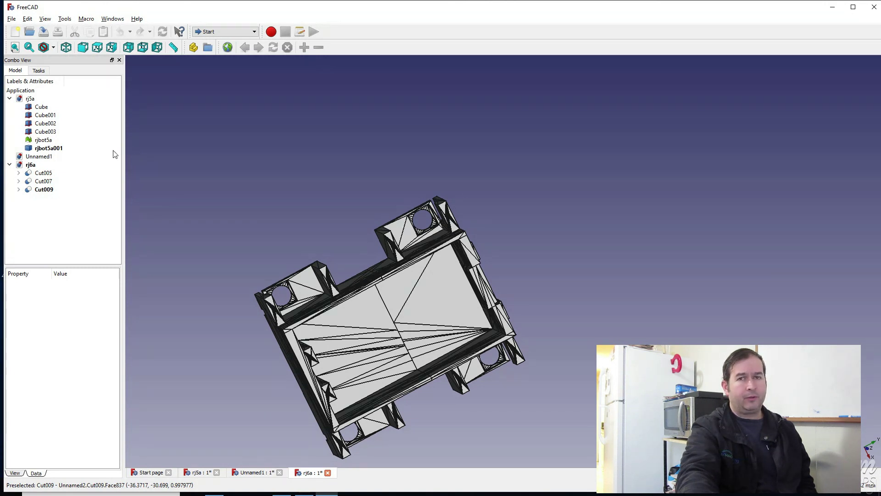
# Open the m-body_top.stl file from the robot's files folder.
pyautogui.click(12, 19)
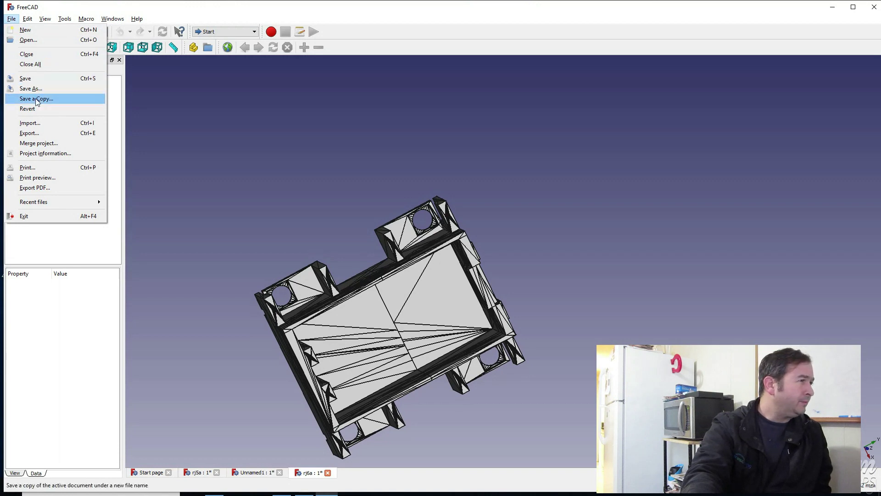
pyautogui.click(45, 42)
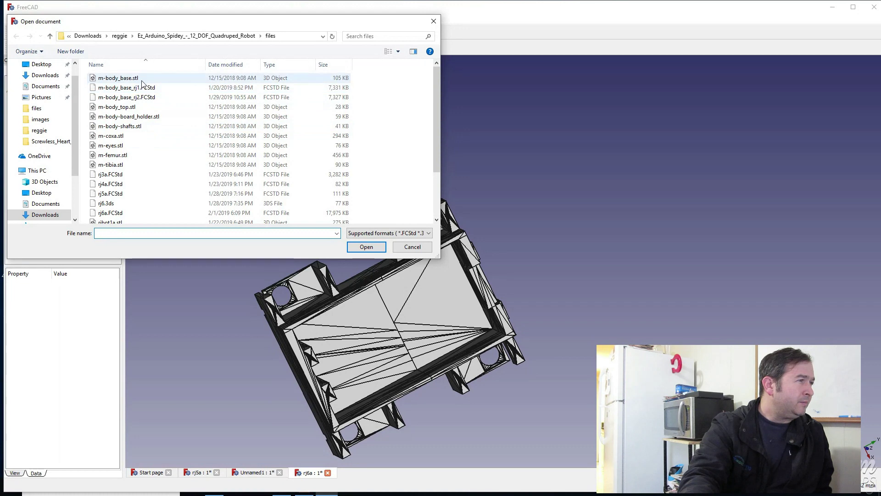
pyautogui.click(136, 108)
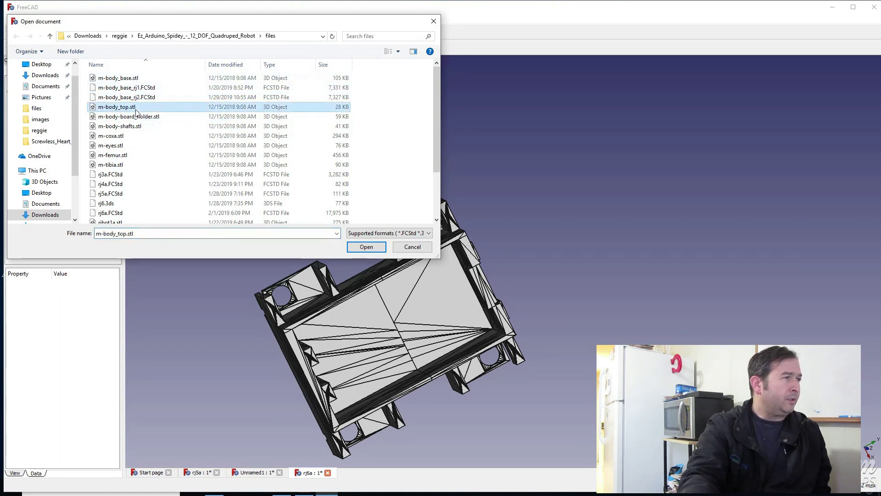
pyautogui.doubleClick(115, 108)
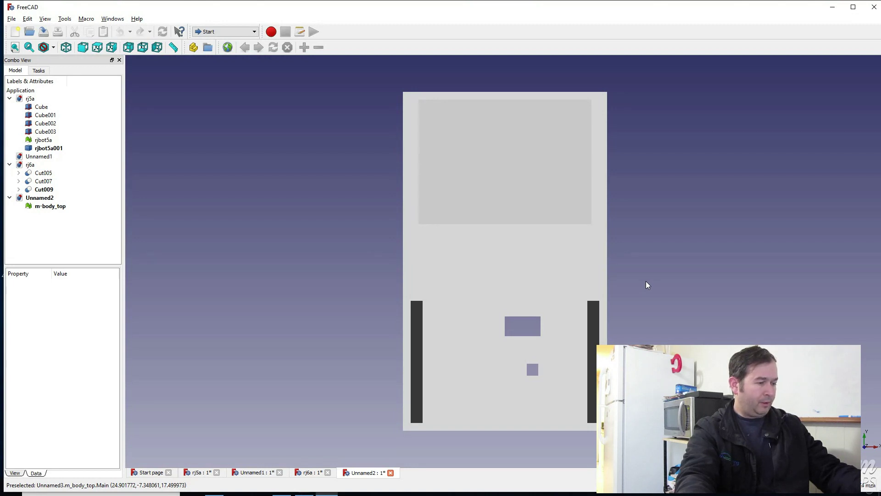
# Switch to the Part workbench.
pyautogui.moveTo(646, 281); pyautogui.dragTo(554, 313, button='middle')
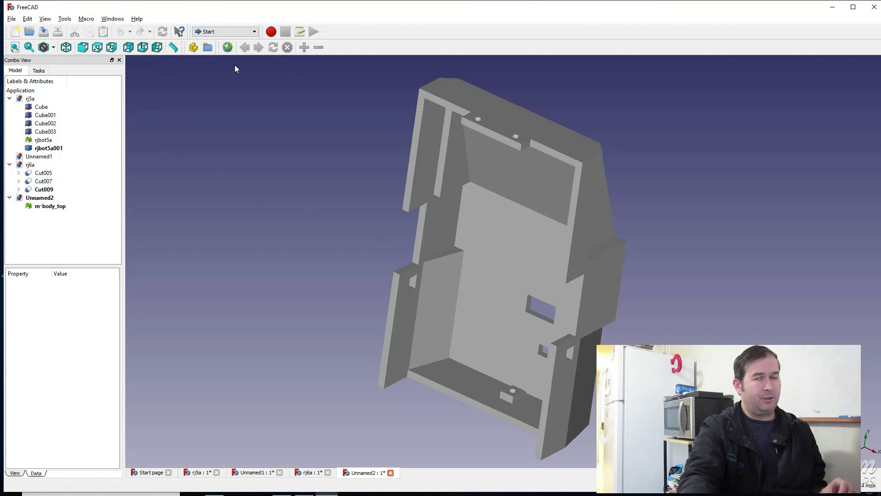
pyautogui.click(227, 31)
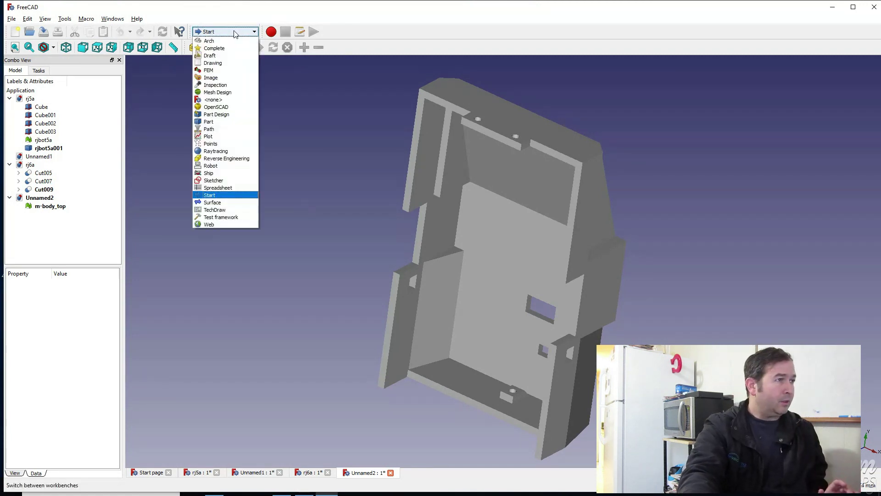
pyautogui.click(222, 123)
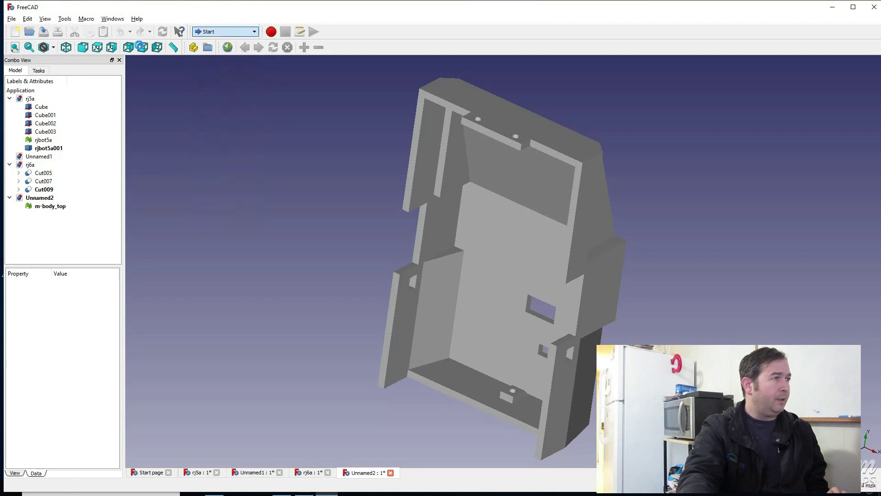
pyautogui.click(105, 19)
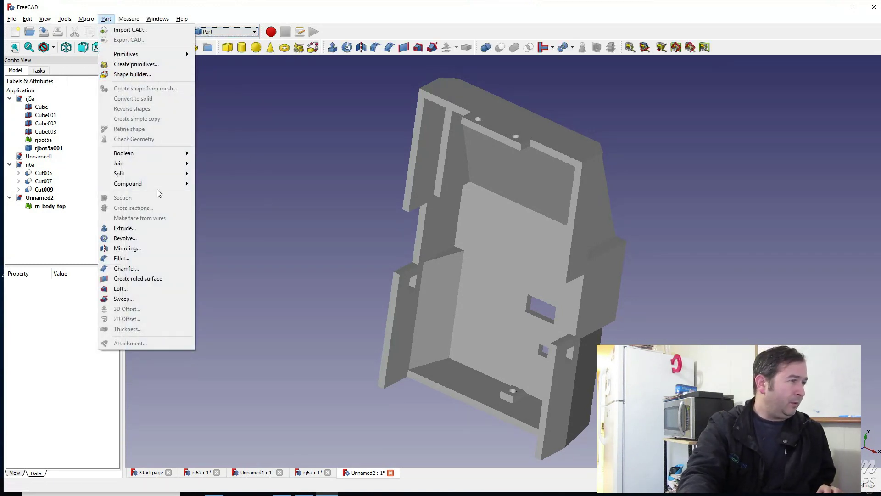
pyautogui.moveTo(156, 185)
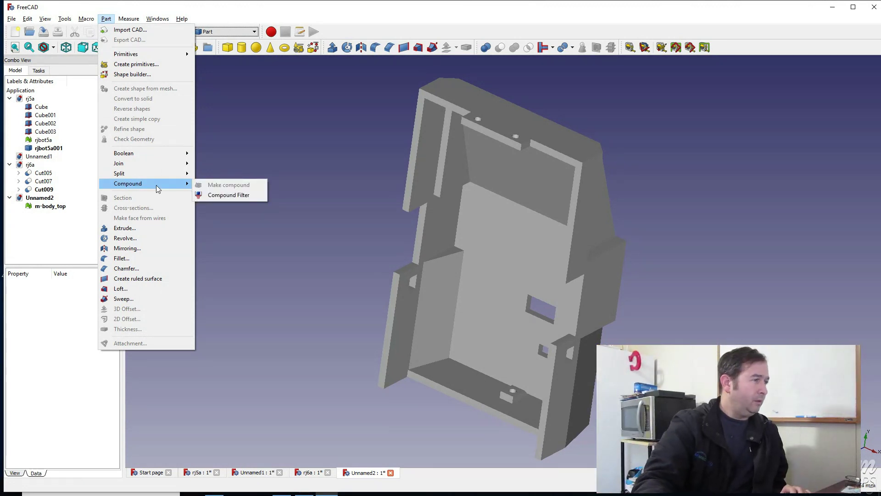
pyautogui.click(226, 122)
# Create a shape from the m-body_top mesh with the default sewing tolerance, and delete the original mesh.
pyautogui.click(29, 210)
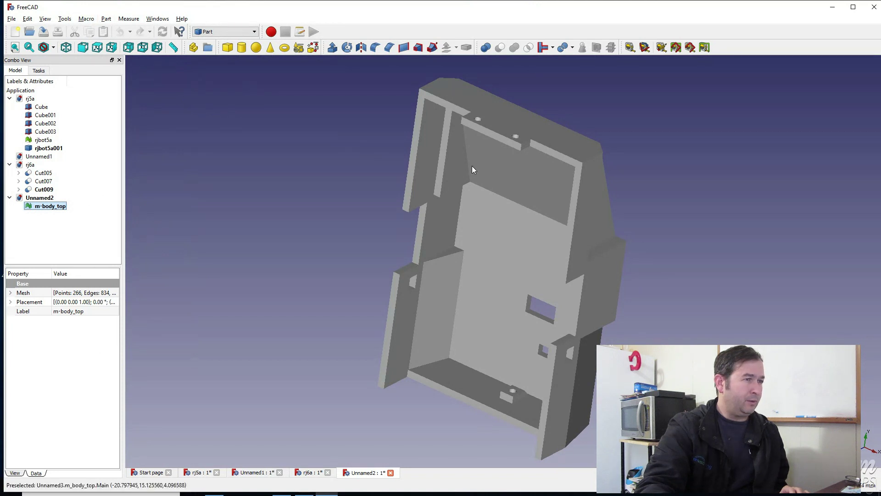
pyautogui.click(106, 20)
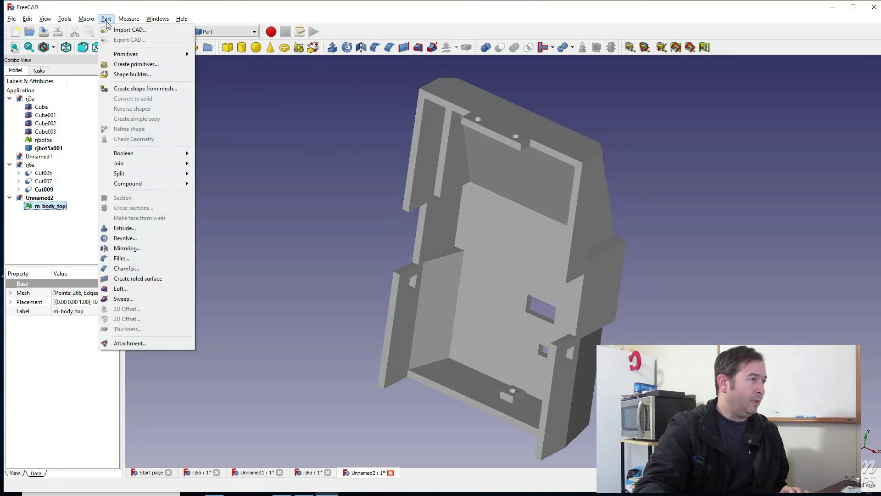
pyautogui.click(153, 91)
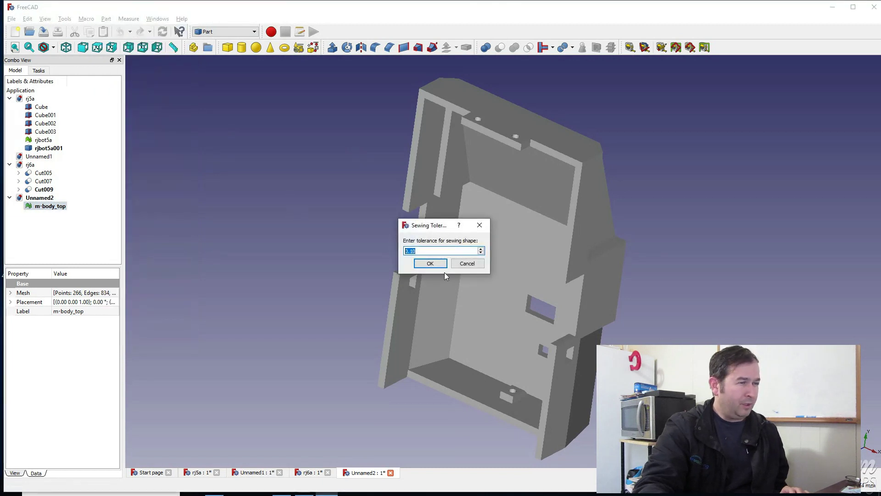
pyautogui.click(430, 263)
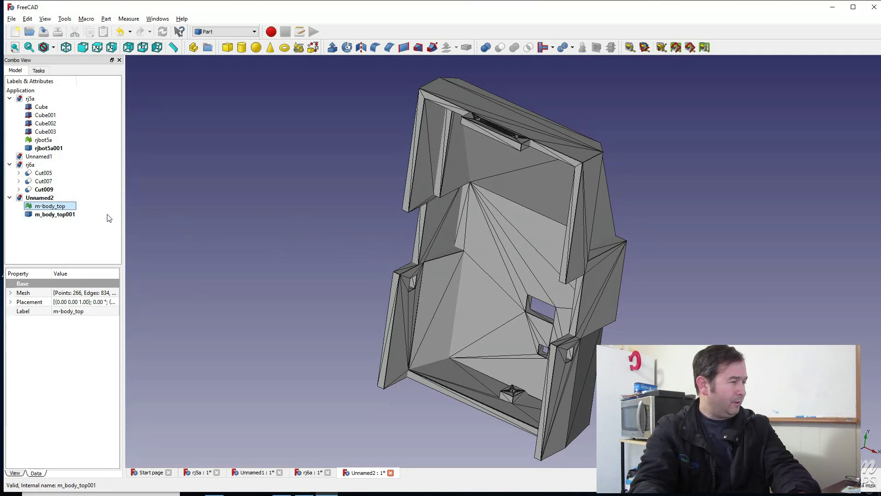
pyautogui.press('Delete')
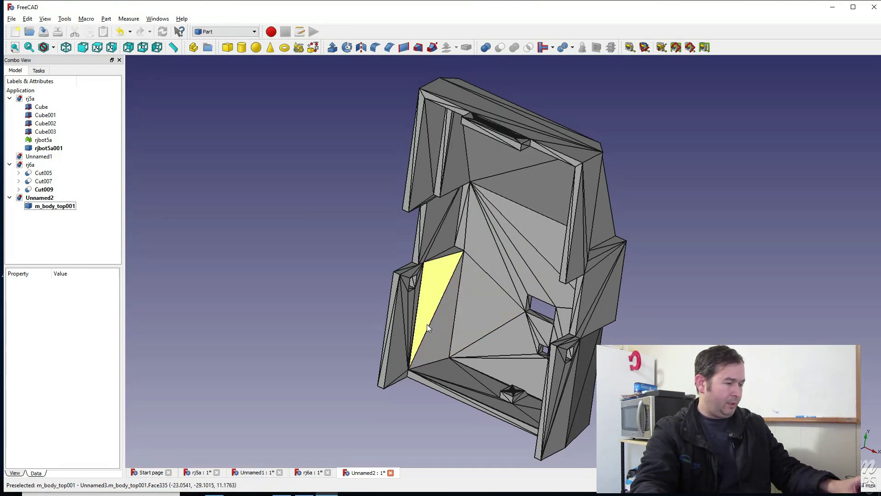
# Duplicate the m_body_top001 shape and open the placement settings of the copy.
pyautogui.moveTo(404, 321); pyautogui.dragTo(596, 296, button='middle')
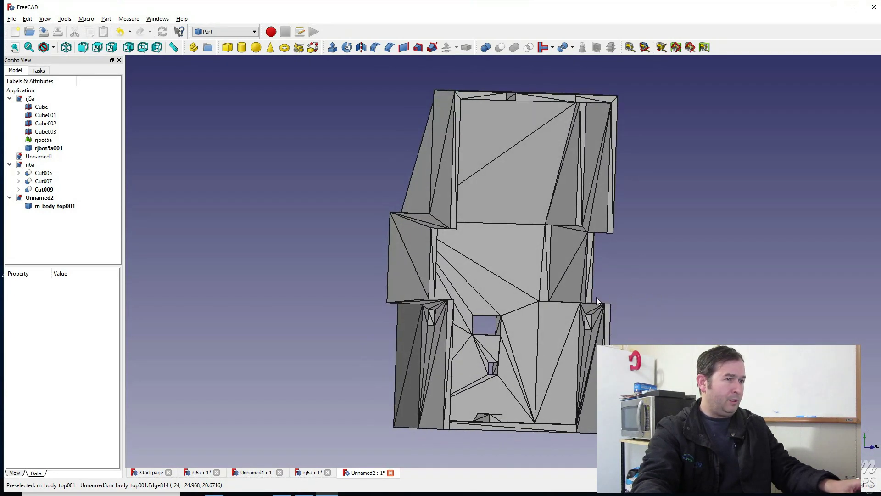
pyautogui.moveTo(645, 281); pyautogui.dragTo(582, 275, button='middle')
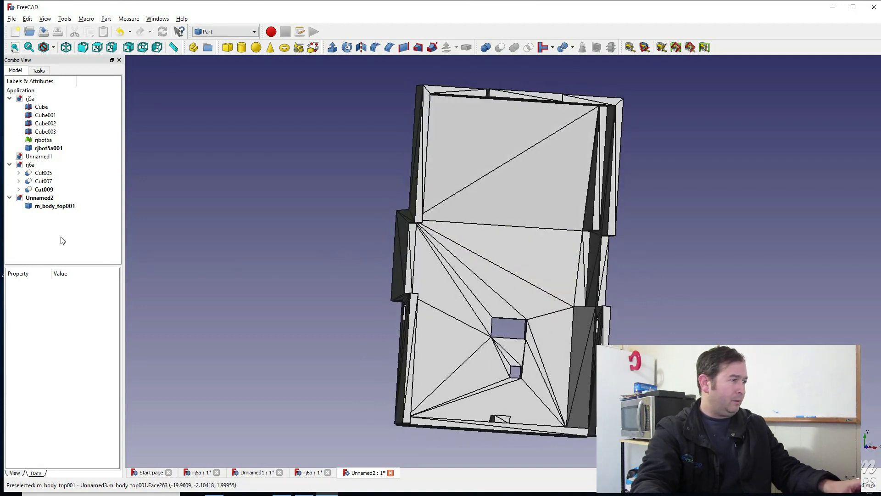
pyautogui.click(28, 206)
pyautogui.hotkey('ctrl', 'c')
pyautogui.hotkey('ctrl', 'v')
pyautogui.click(27, 215)
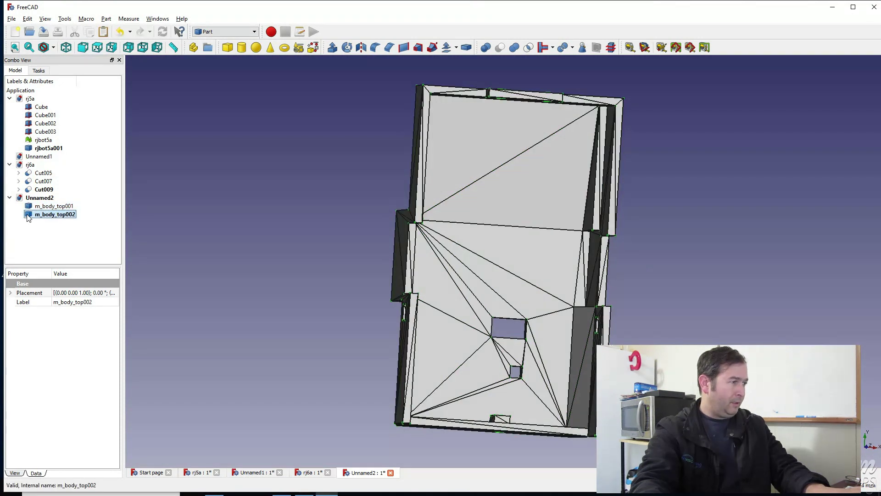
pyautogui.click(33, 294)
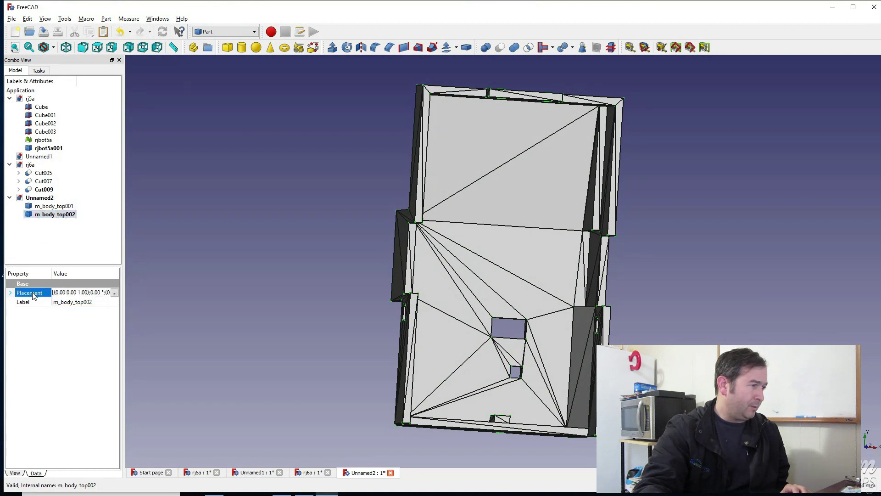
pyautogui.click(115, 294)
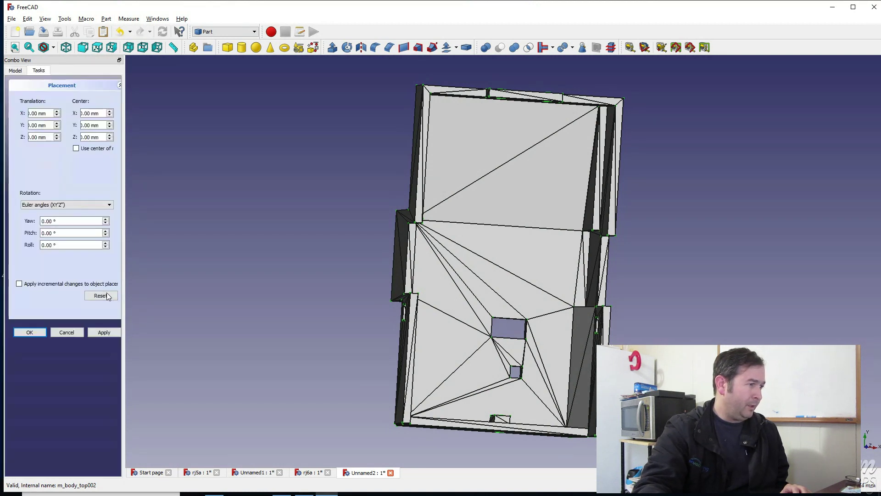
pyautogui.click(57, 139)
pyautogui.click(57, 139)
pyautogui.click(57, 139)
pyautogui.click(57, 135)
pyautogui.click(57, 136)
pyautogui.click(57, 135)
# Move the copied body top to a Y translation of -6 mm and apply the placement.
pyautogui.click(57, 127)
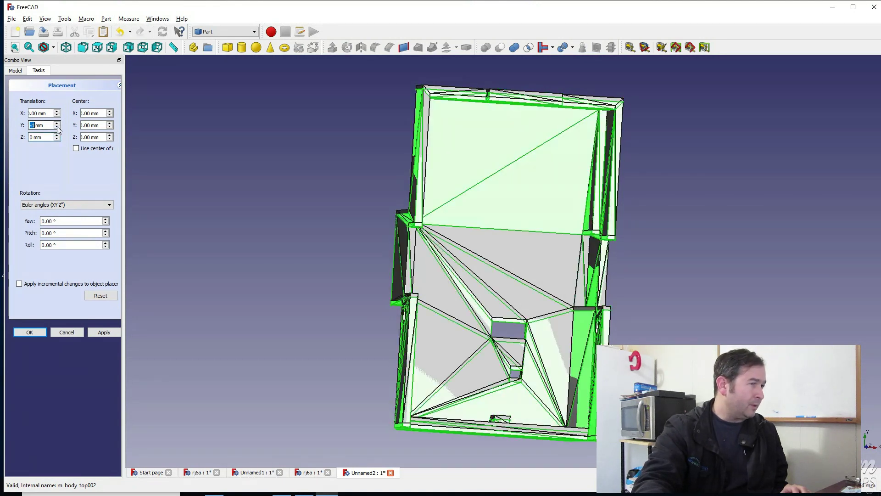
pyautogui.click(57, 127)
pyautogui.click(57, 128)
pyautogui.click(57, 128)
pyautogui.click(57, 128)
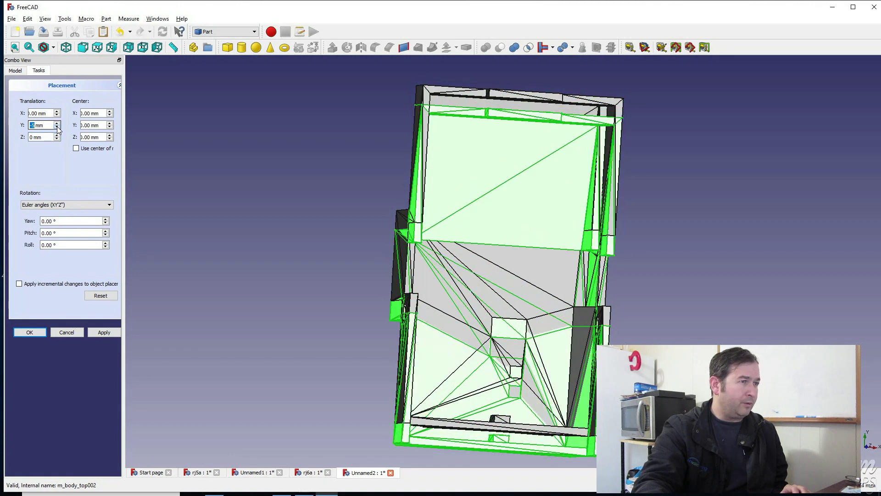
pyautogui.click(57, 128)
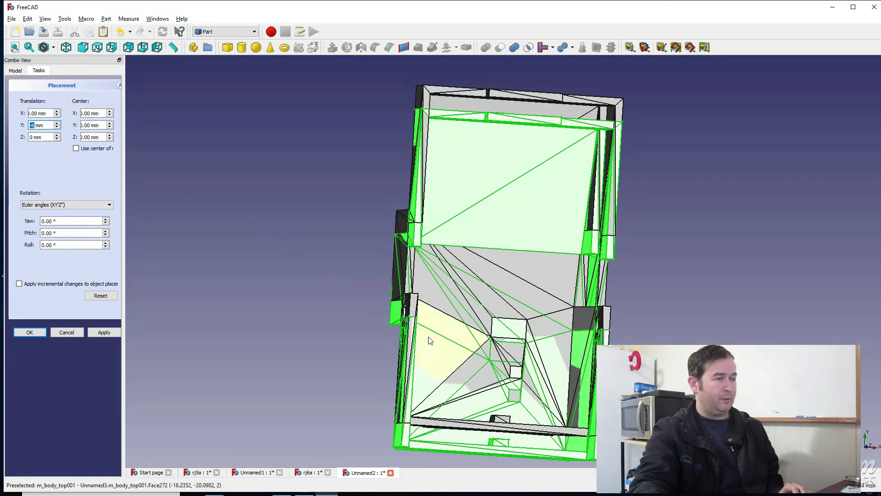
pyautogui.click(104, 333)
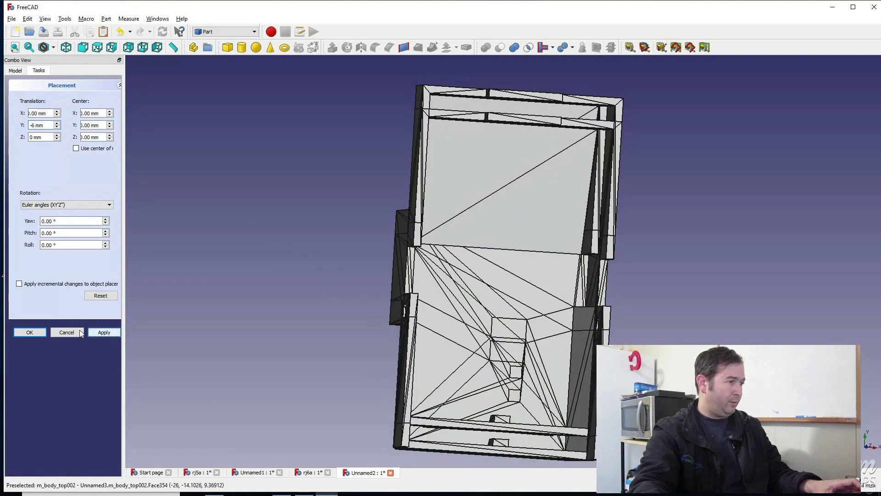
pyautogui.click(31, 332)
# Add a cube primitive to the document containing the two body top shapes.
pyautogui.moveTo(216, 334); pyautogui.dragTo(121, 325, button='middle')
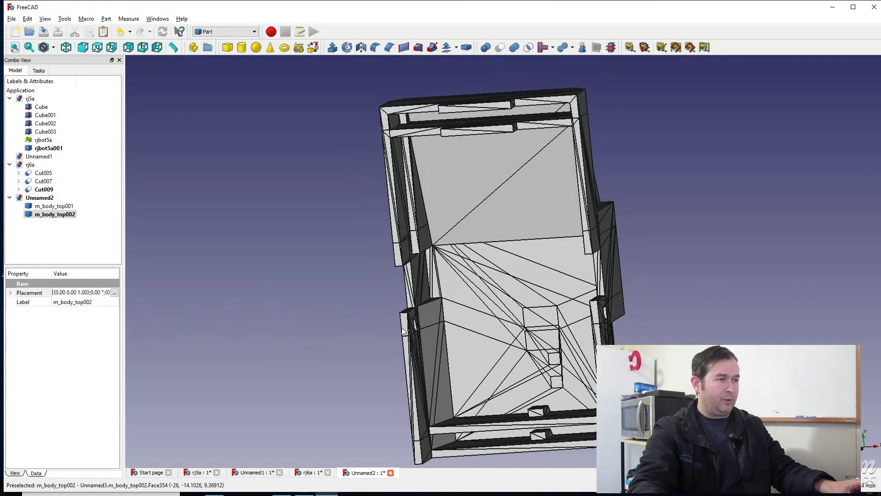
pyautogui.moveTo(649, 277); pyautogui.dragTo(720, 271, button='middle')
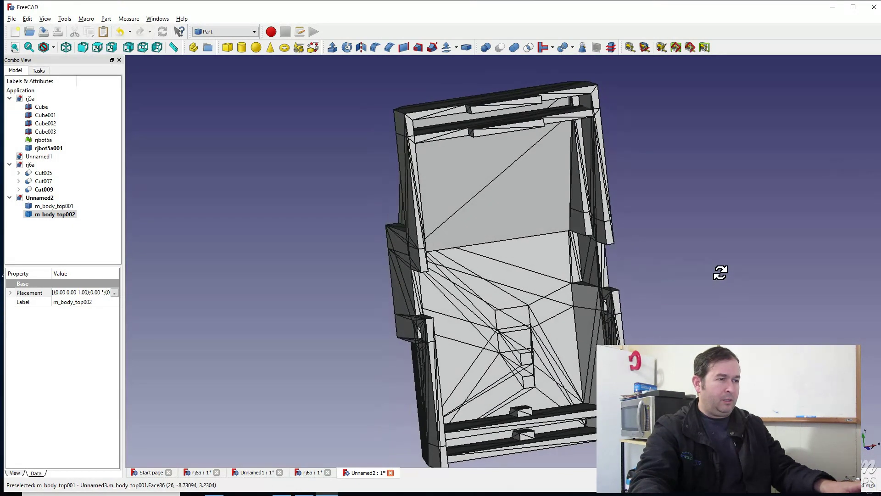
pyautogui.moveTo(271, 288); pyautogui.dragTo(412, 204, button='middle')
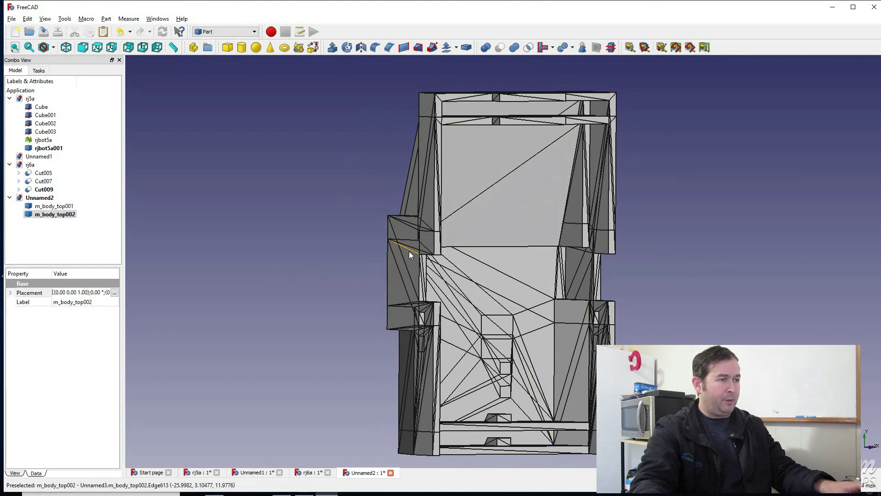
pyautogui.moveTo(381, 265); pyautogui.dragTo(544, 274, button='middle')
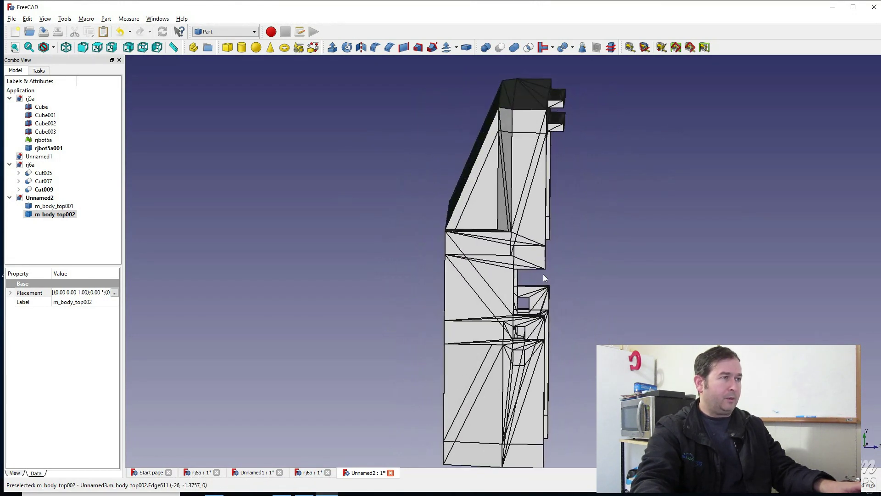
pyautogui.click(227, 48)
pyautogui.moveTo(406, 264); pyautogui.dragTo(233, 261, button='middle')
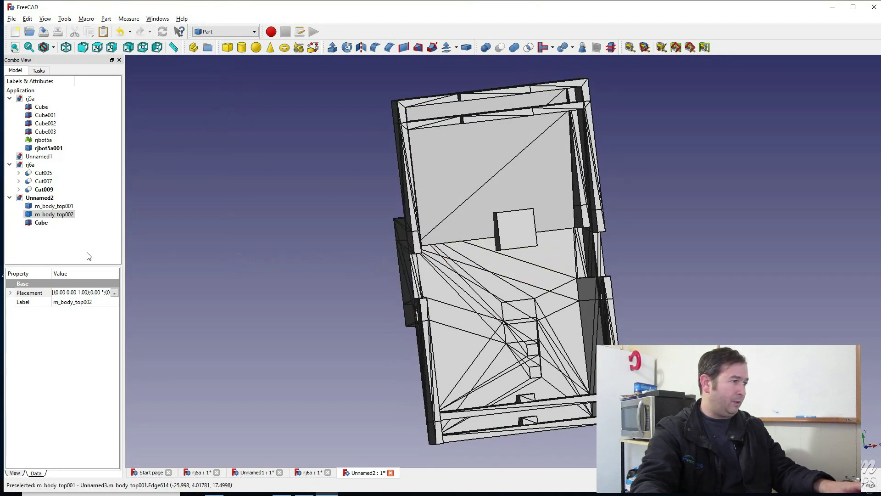
# Set the new cube's length to 100 mm, width to 100 mm and height to 150 mm.
pyautogui.click(40, 222)
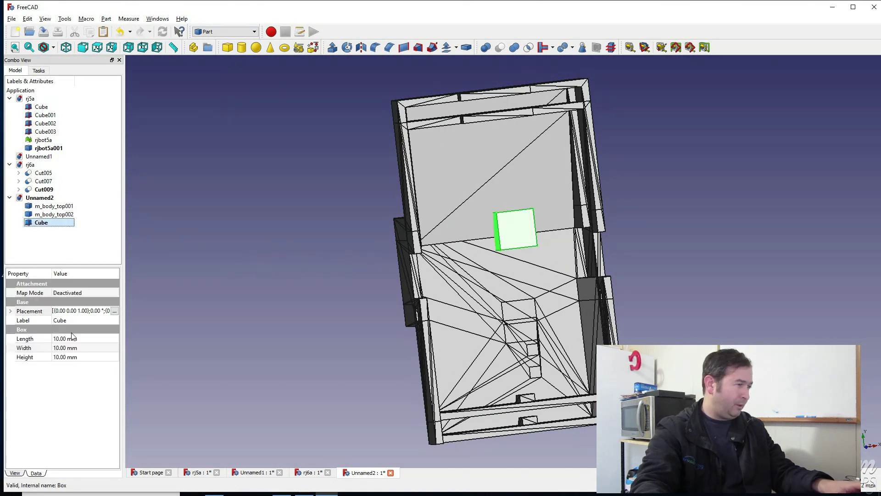
pyautogui.click(58, 338)
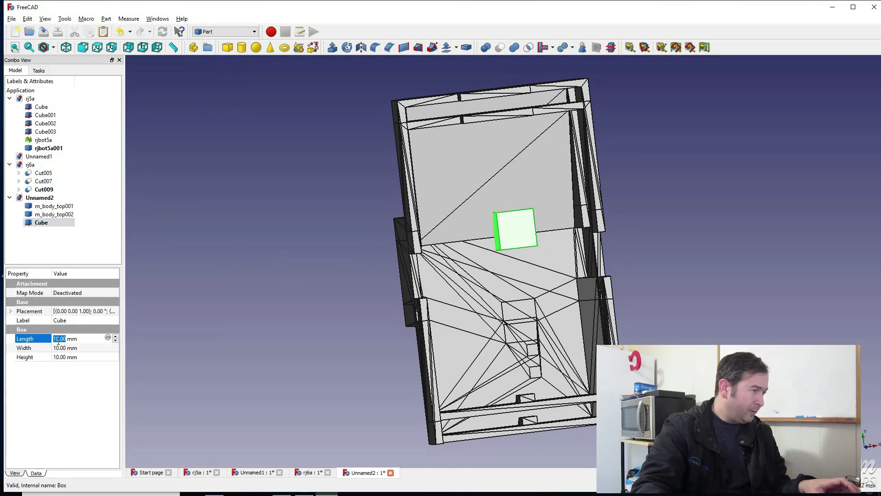
pyautogui.write('100')
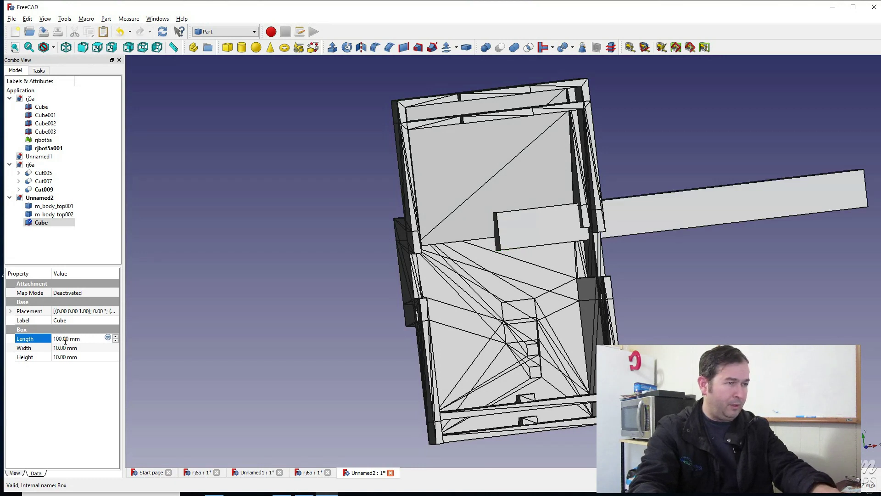
pyautogui.click(24, 349)
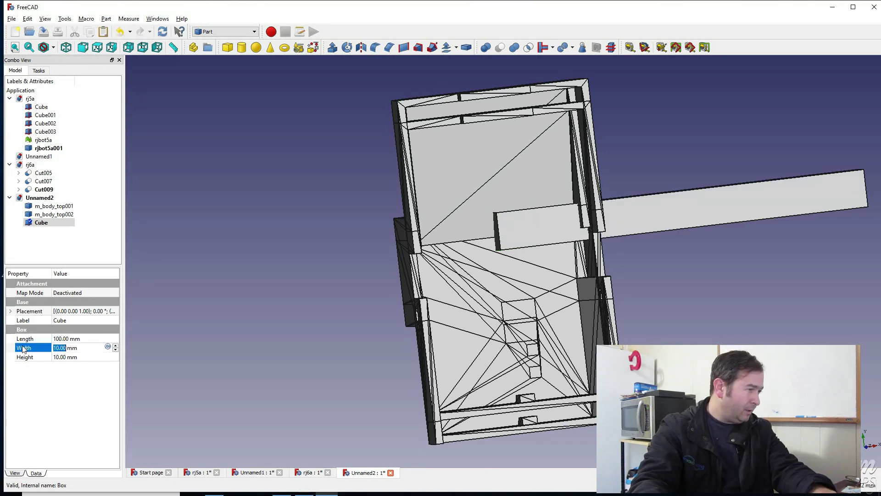
pyautogui.write('100')
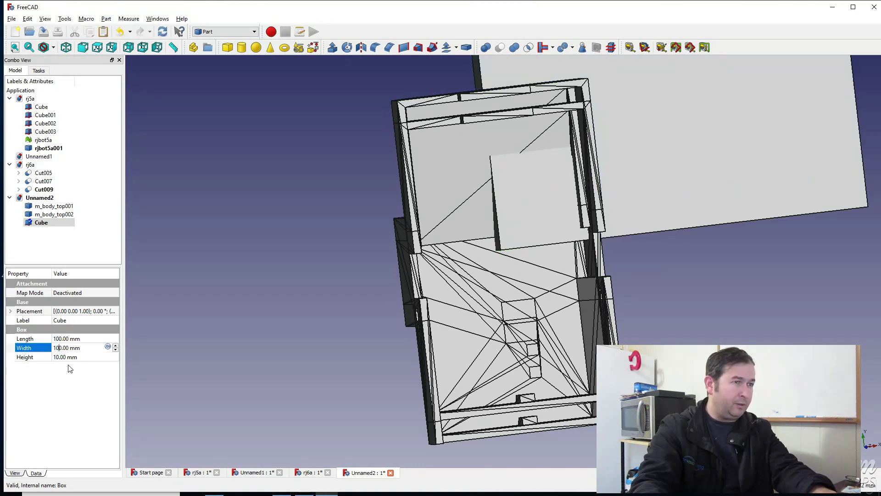
pyautogui.click(57, 358)
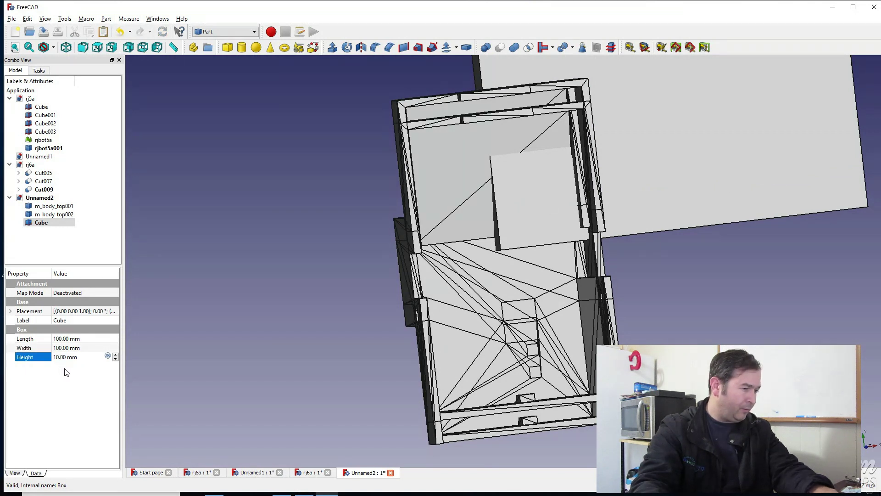
pyautogui.write('5')
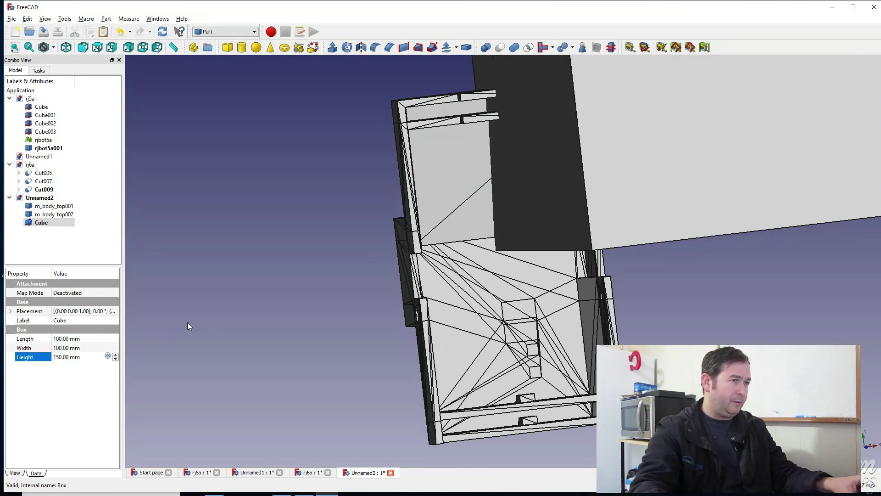
# Open the new cube's placement settings and set its X translation to -38 mm, keeping Y at 0 mm.
pyautogui.moveTo(195, 332); pyautogui.dragTo(397, 303, button='middle')
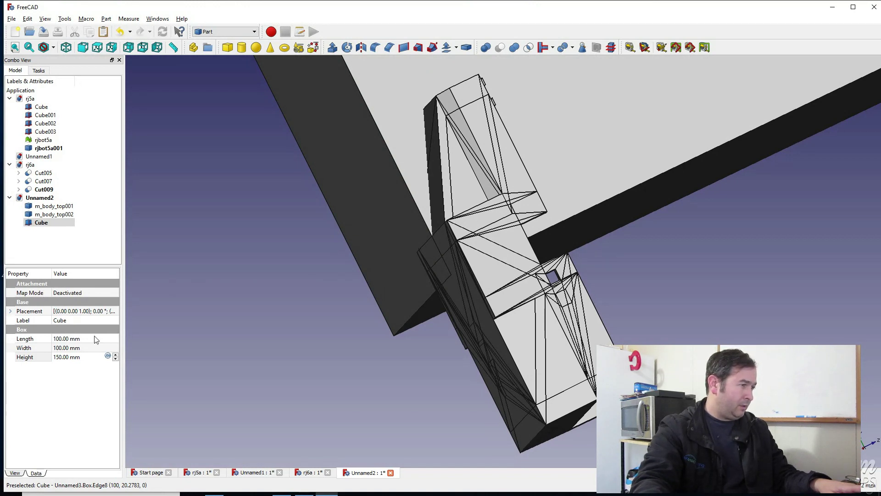
pyautogui.click(108, 311)
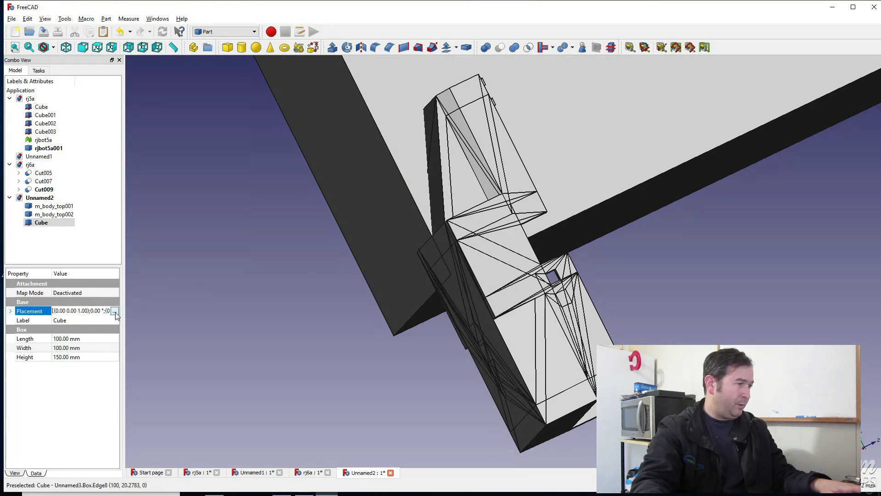
pyautogui.click(115, 311)
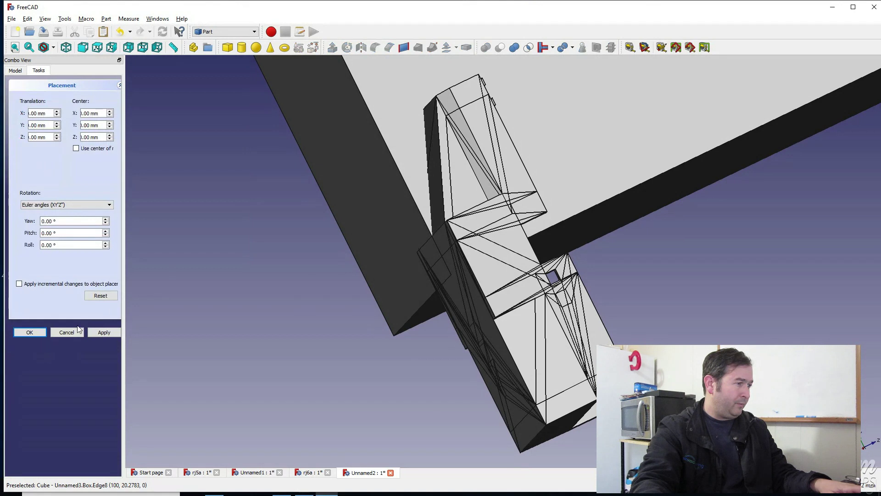
pyautogui.click(57, 124)
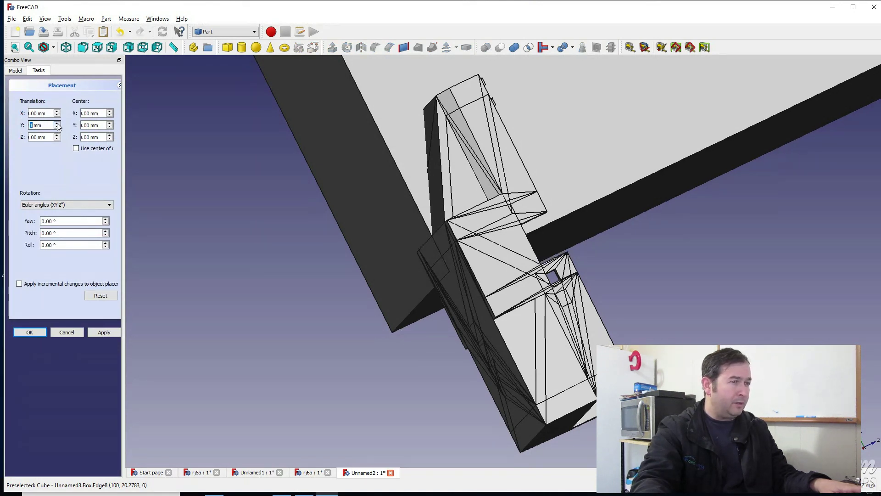
pyautogui.click(57, 128)
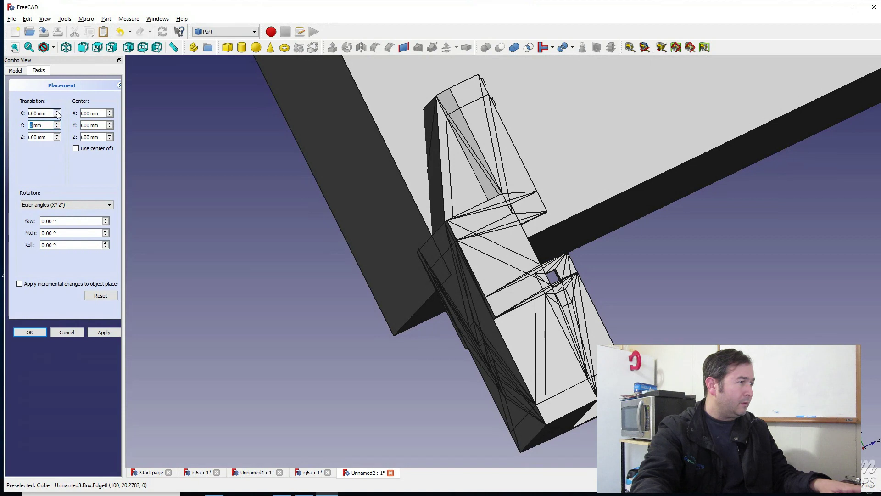
pyautogui.click(57, 113)
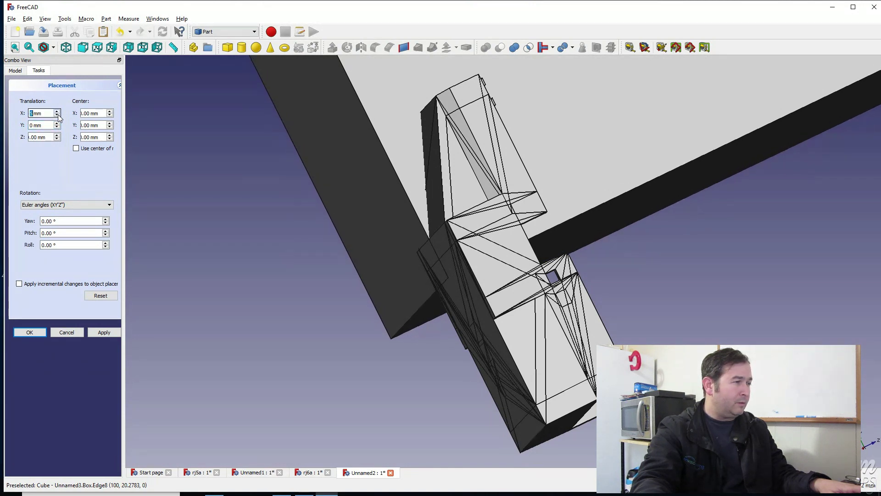
pyautogui.click(57, 115)
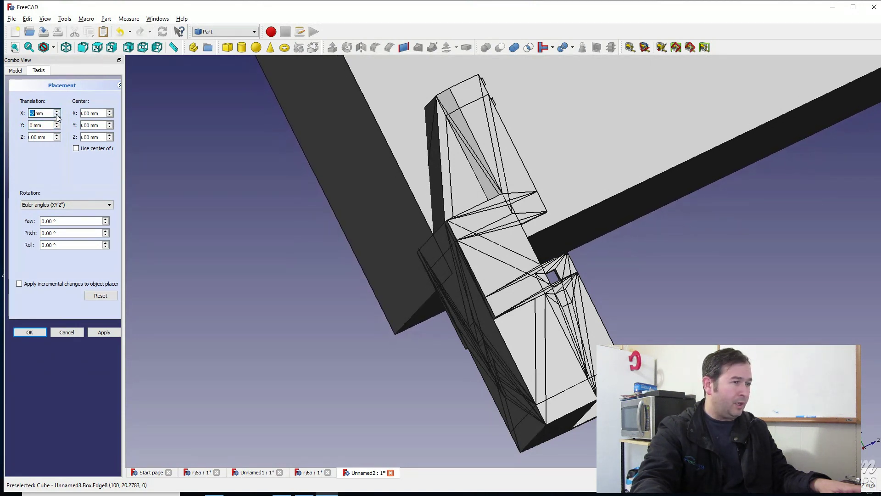
pyautogui.click(57, 115)
pyautogui.click(57, 115)
pyautogui.click(57, 115)
pyautogui.click(57, 115)
pyautogui.click(57, 115)
pyautogui.click(57, 115)
pyautogui.click(57, 115)
pyautogui.click(57, 116)
pyautogui.click(57, 115)
pyautogui.click(57, 115)
pyautogui.click(57, 115)
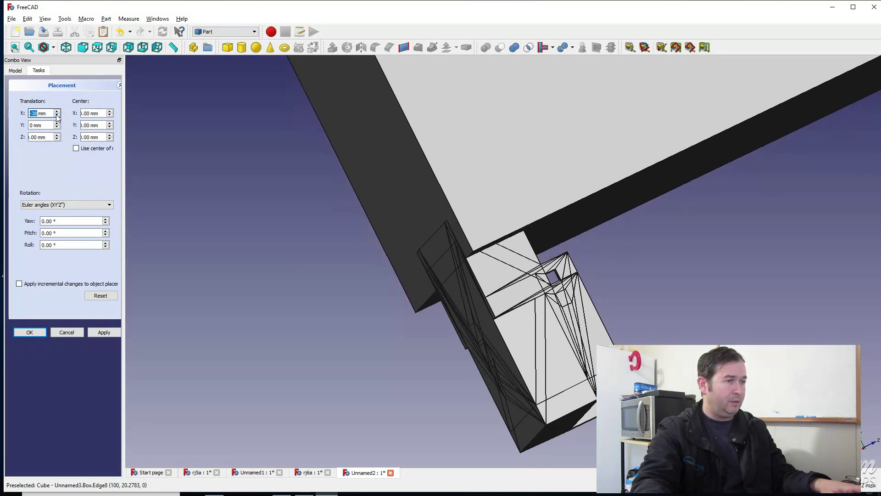
# Set the cube's Z translation to -6 mm and apply the placement.
pyautogui.click(57, 139)
pyautogui.click(57, 140)
pyautogui.click(57, 139)
pyautogui.click(57, 139)
pyautogui.click(57, 139)
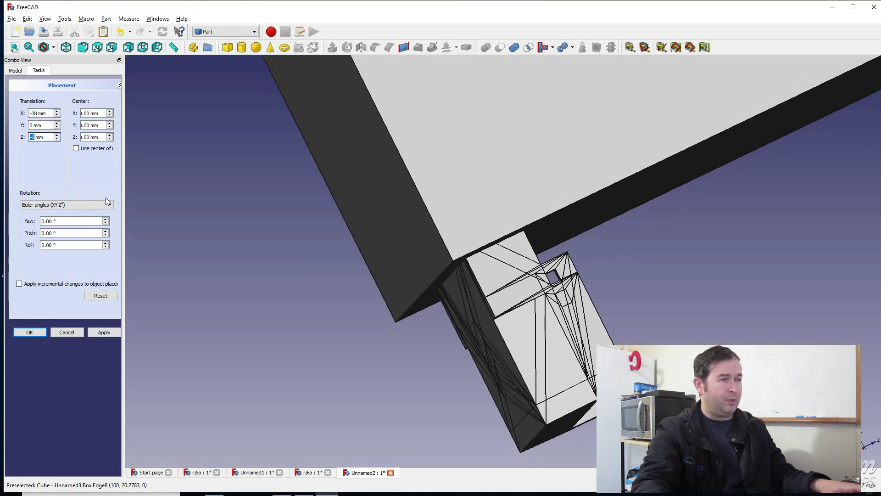
pyautogui.moveTo(320, 318); pyautogui.dragTo(166, 344, button='middle')
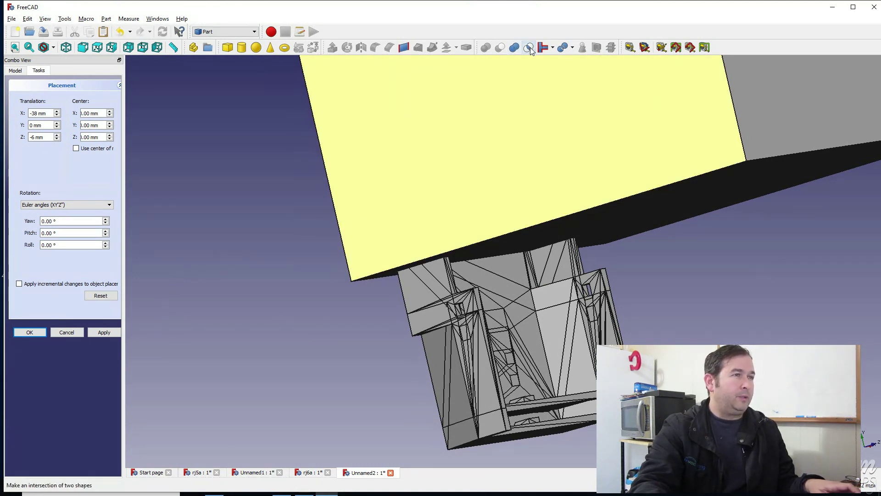
pyautogui.click(100, 334)
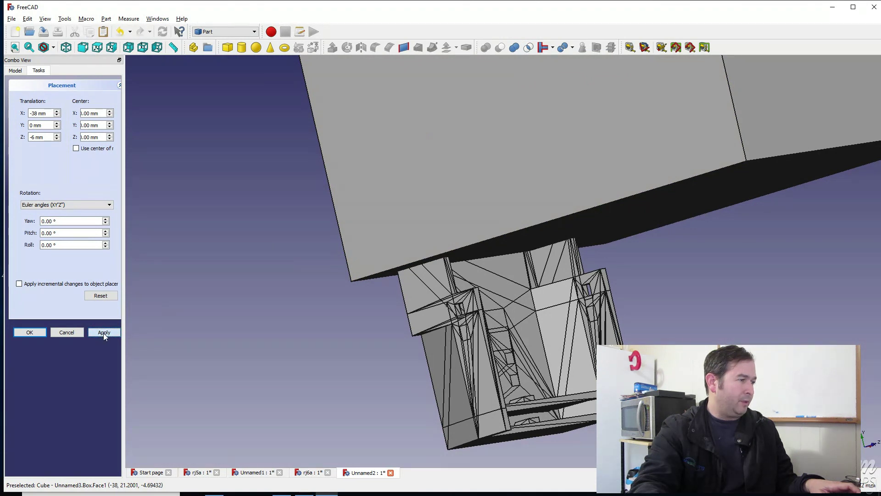
pyautogui.click(35, 333)
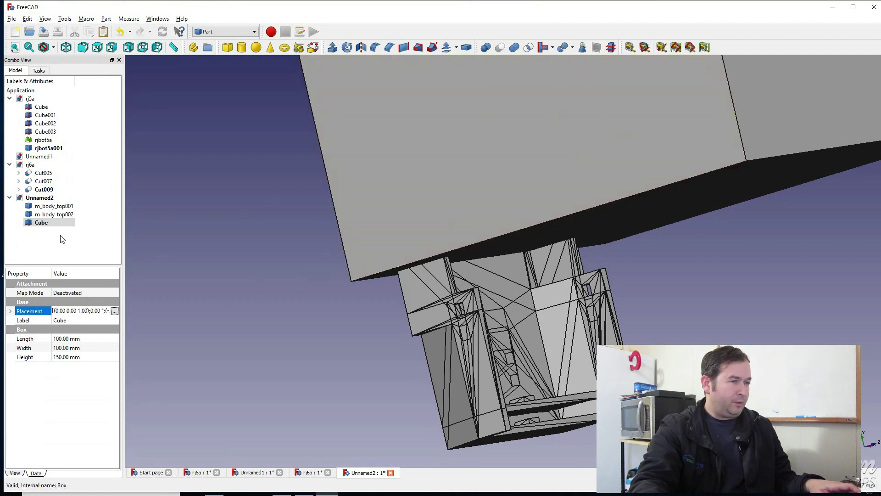
# Create the intersection of the shifted copy m_body_top002 and the cube.
pyautogui.click(27, 208)
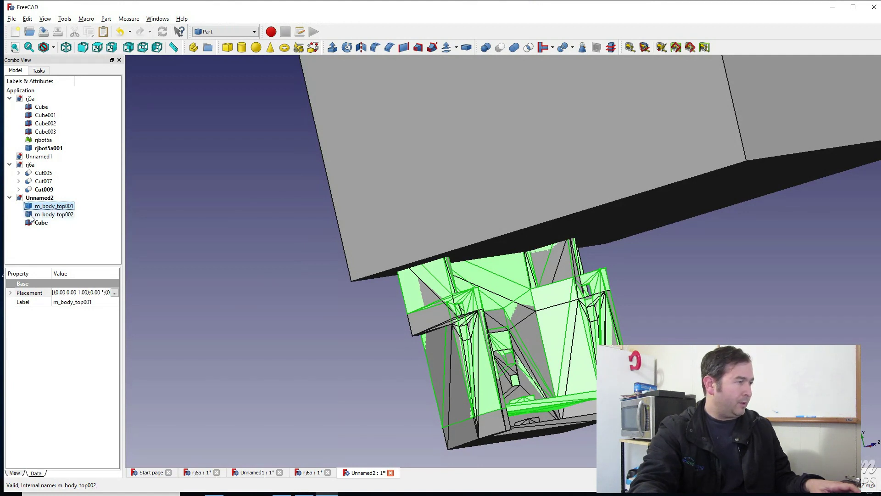
pyautogui.click(31, 214)
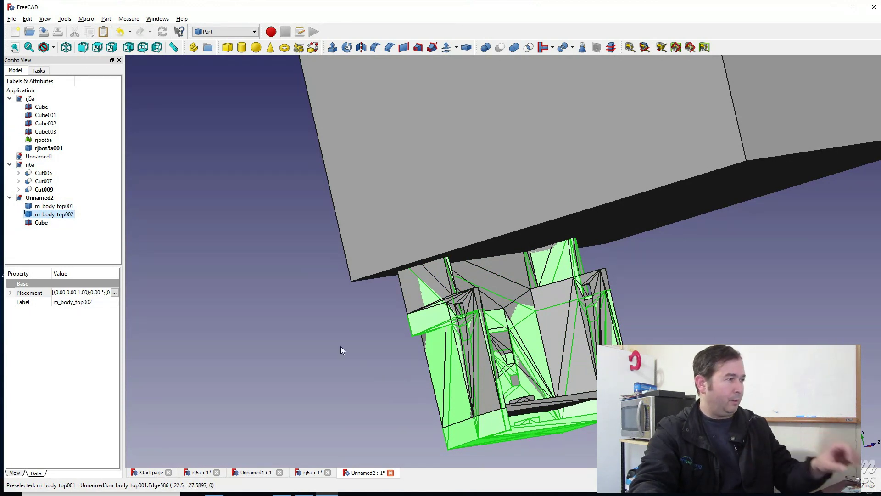
pyautogui.keyDown('ctrl'); pyautogui.click(27, 223); pyautogui.keyUp('ctrl')
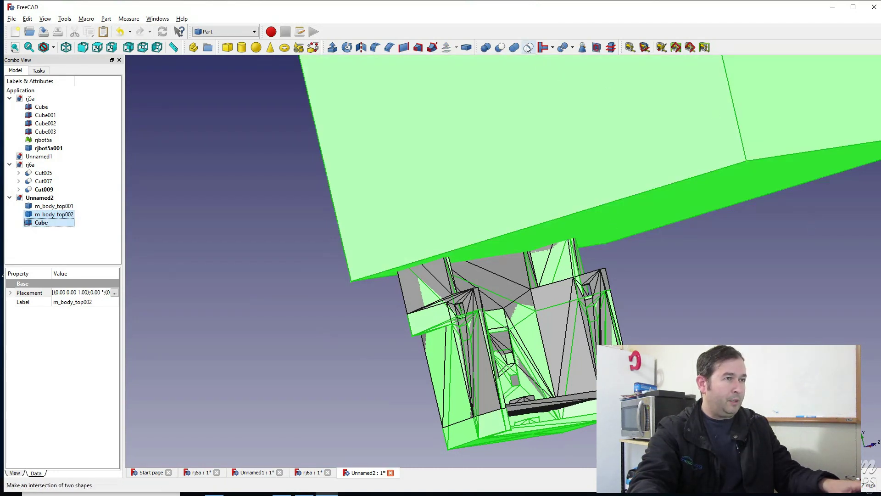
pyautogui.click(528, 47)
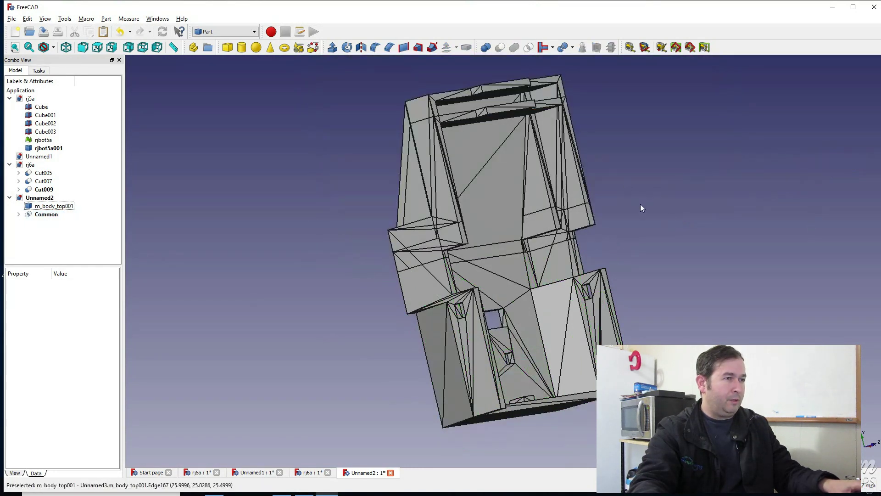
# Examine how the intersected upper section sits against the m_body_top001 shape.
pyautogui.moveTo(670, 237); pyautogui.dragTo(649, 257, button='middle')
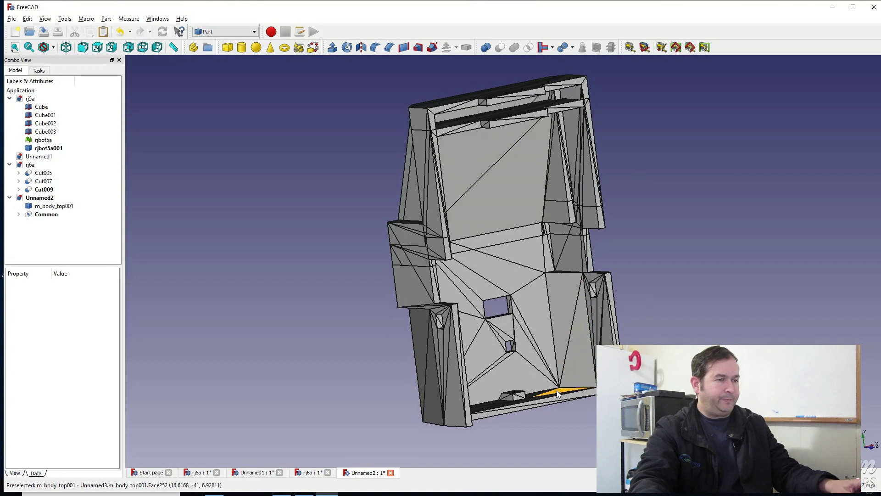
pyautogui.click(394, 257)
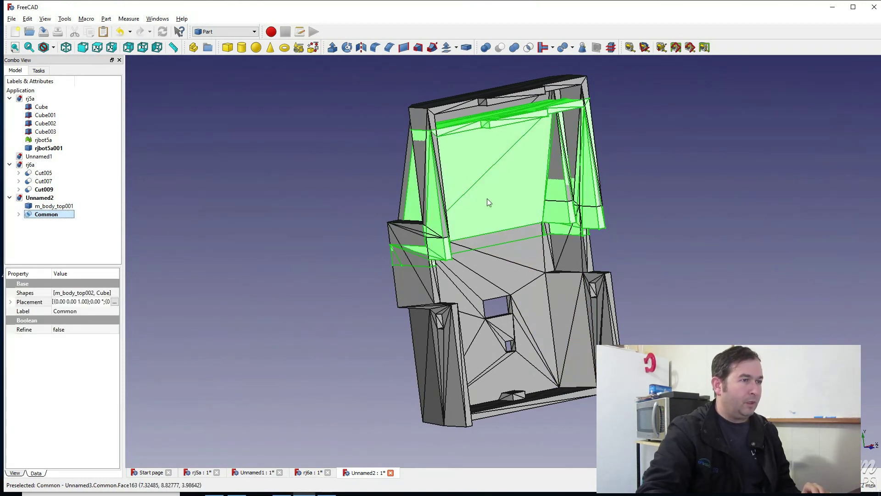
pyautogui.click(656, 161)
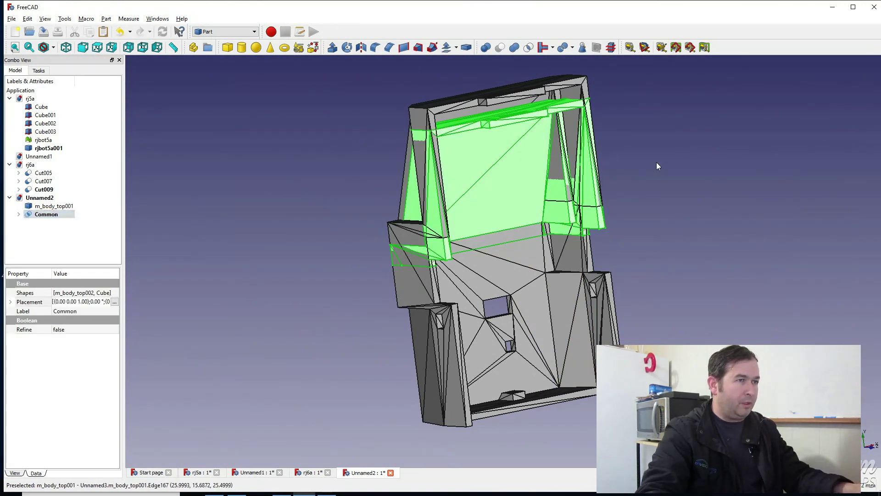
pyautogui.click(444, 210)
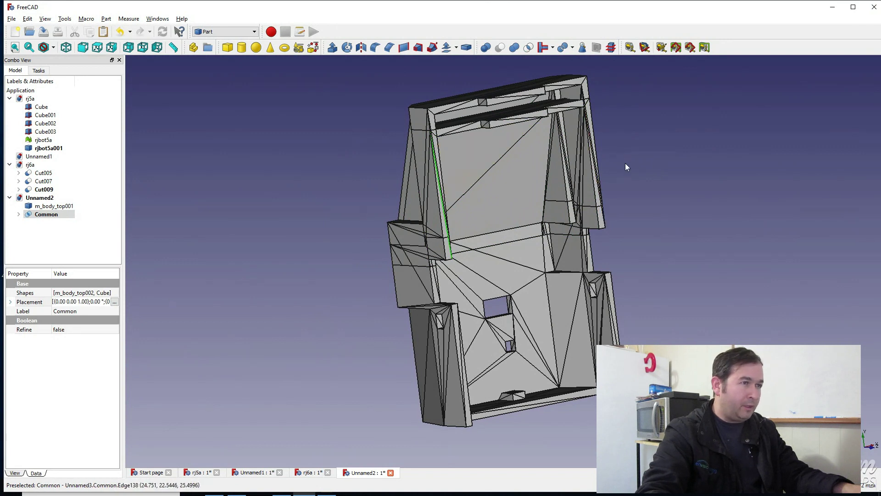
pyautogui.keyDown('ctrl'); pyautogui.click(598, 221); pyautogui.keyUp('ctrl')
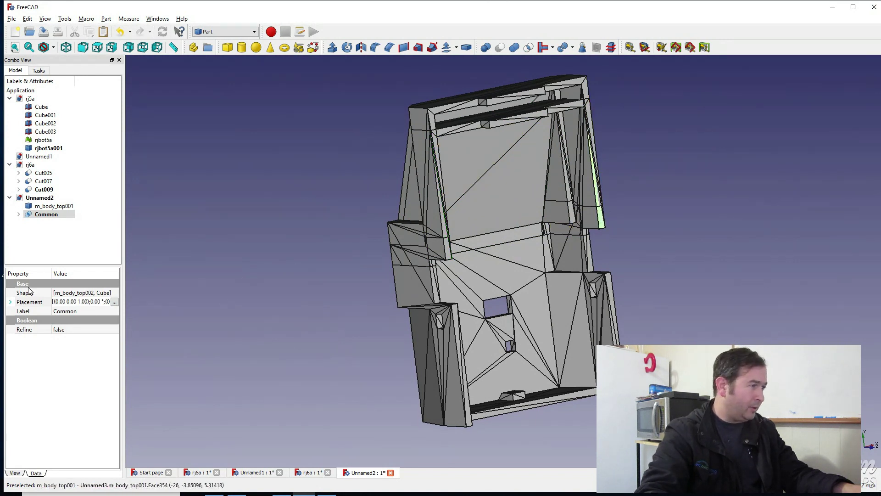
# Try shifting the intersected shape along X and return its X translation to 0 mm.
pyautogui.click(29, 217)
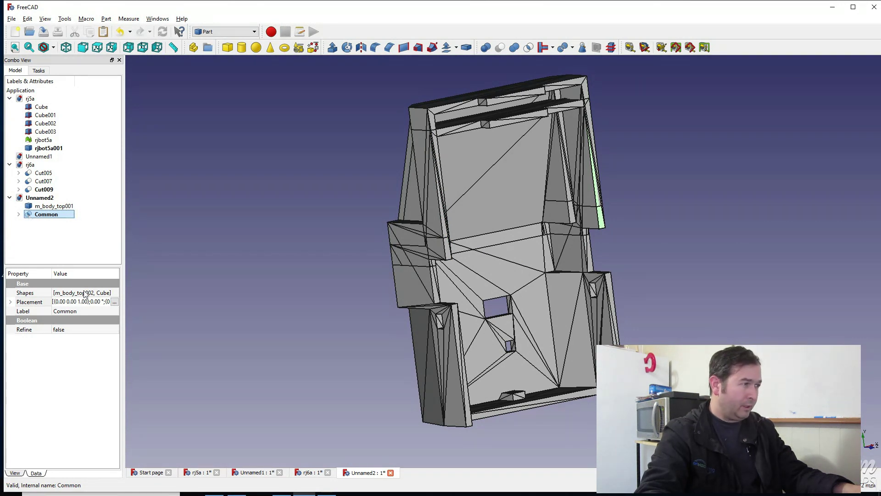
pyautogui.click(114, 301)
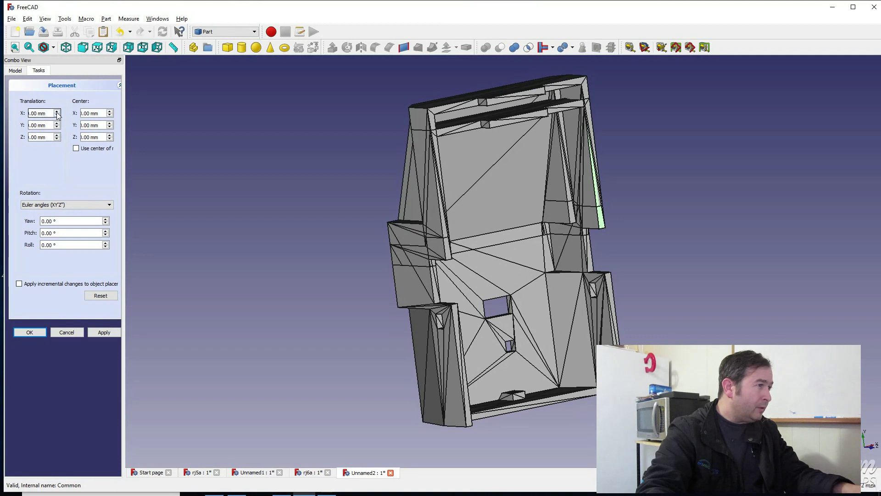
pyautogui.click(57, 111)
pyautogui.click(56, 111)
pyautogui.click(57, 111)
pyautogui.click(57, 111)
pyautogui.click(57, 111)
pyautogui.click(57, 111)
pyautogui.click(57, 112)
pyautogui.click(57, 111)
pyautogui.click(57, 111)
pyautogui.click(57, 111)
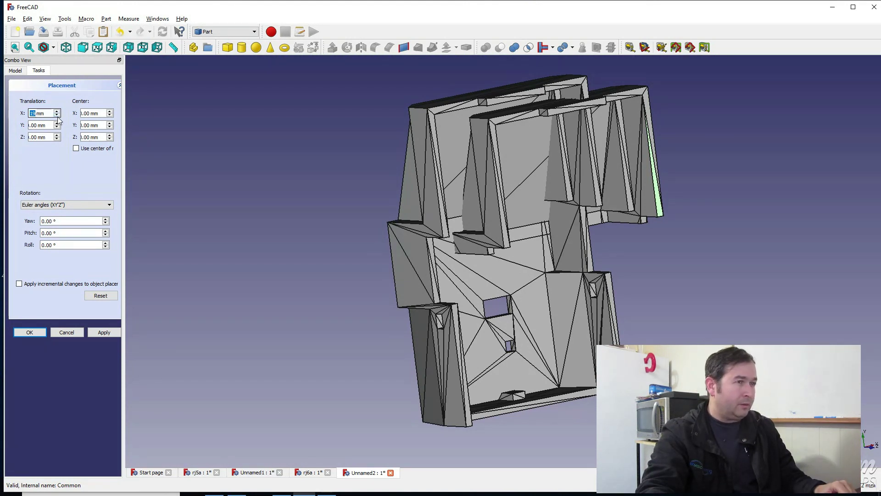
pyautogui.scroll(-8, 59, 118)
pyautogui.scroll(-10, 58, 118)
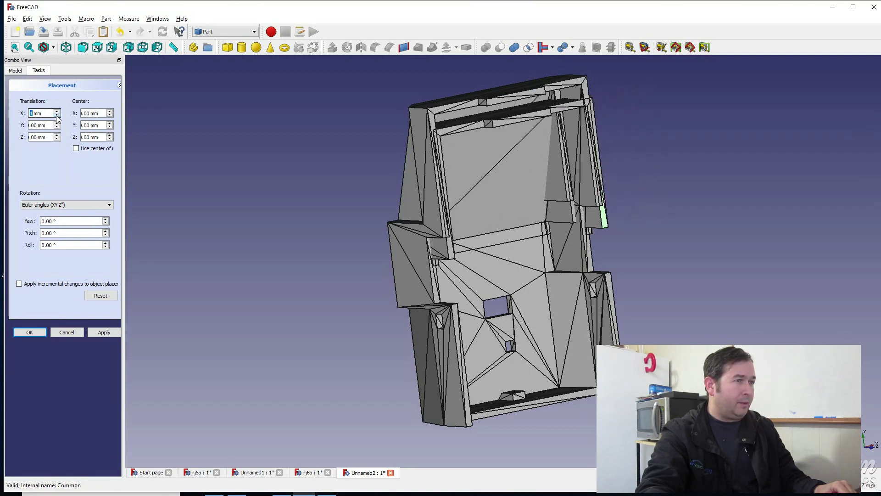
pyautogui.scroll(-1, 58, 119)
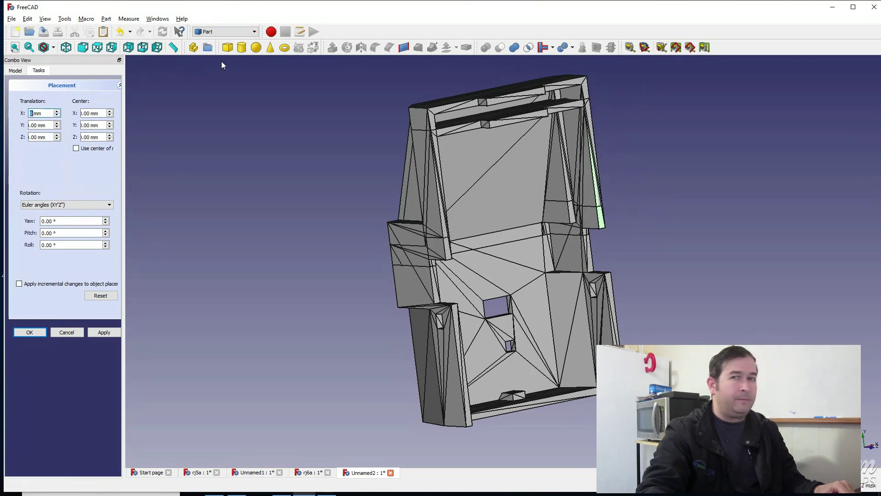
# Undo the intersection and close the placement settings.
pyautogui.click(28, 18)
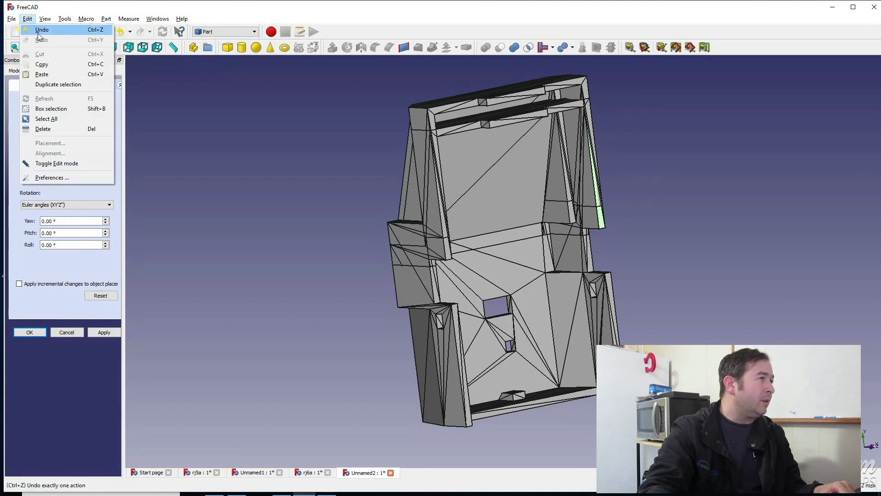
pyautogui.click(44, 30)
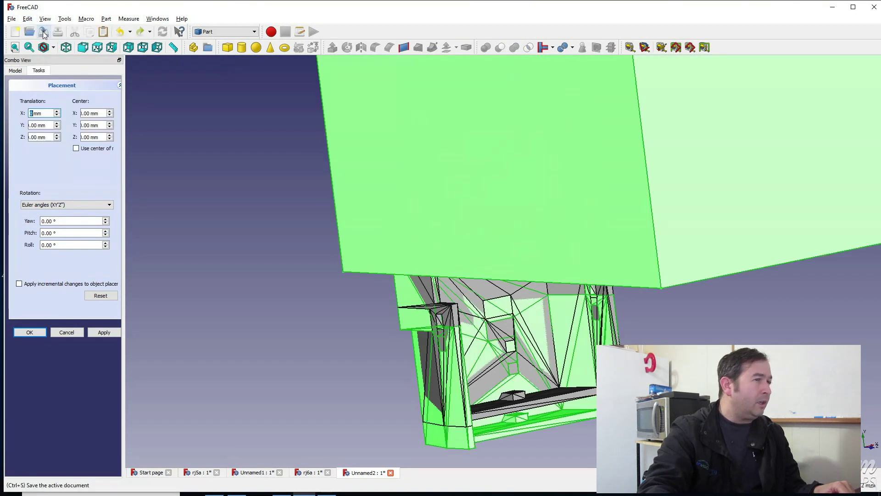
pyautogui.click(107, 335)
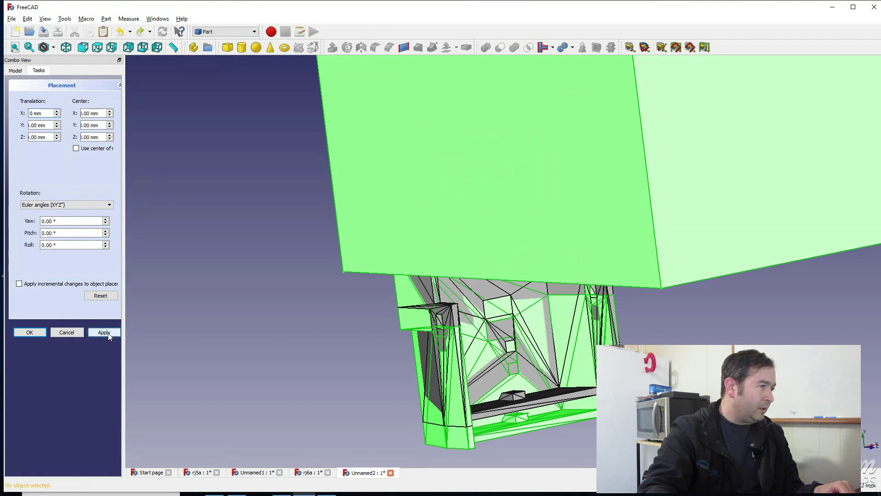
pyautogui.click(53, 333)
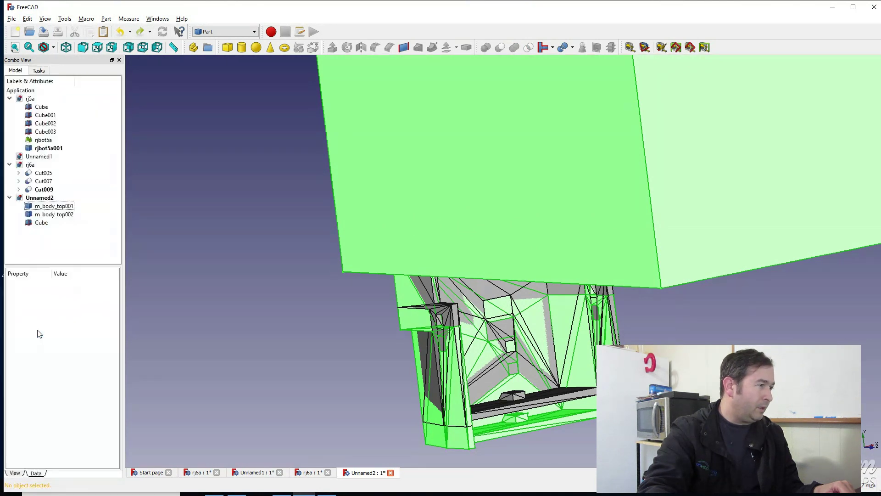
# Create the intersection of the m_body_top001 shape and the cube.
pyautogui.click(29, 216)
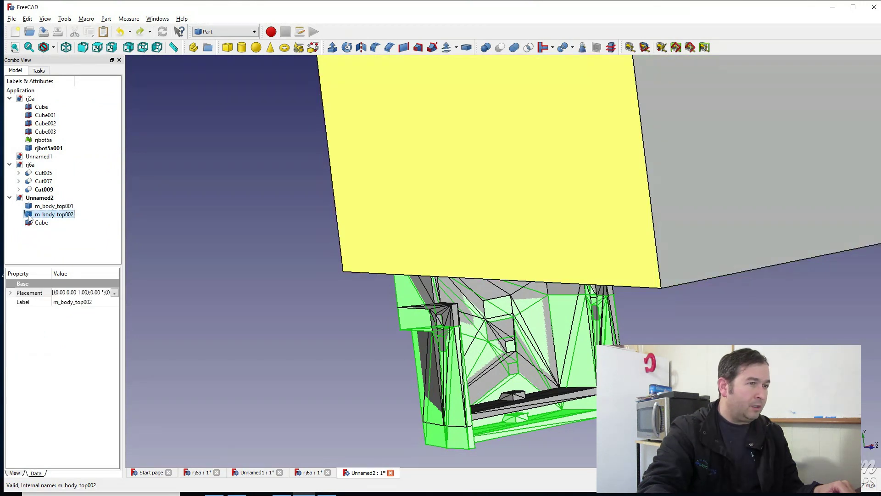
pyautogui.click(29, 207)
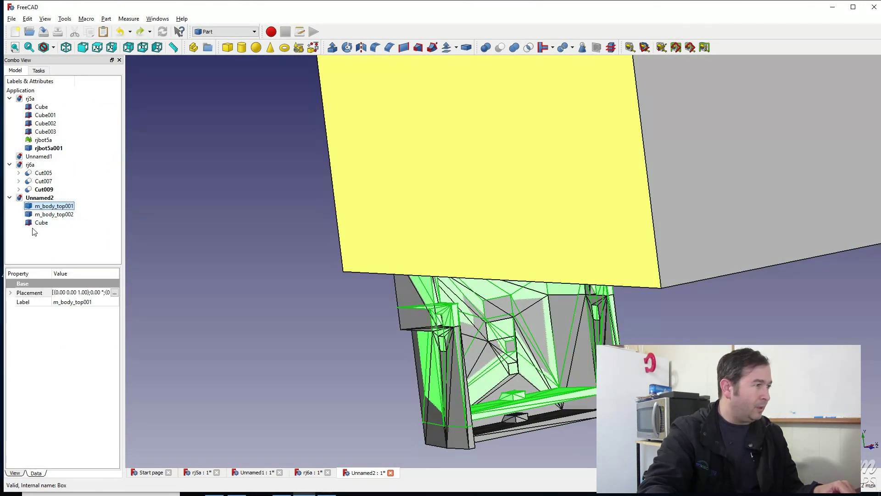
pyautogui.keyDown('shift'); pyautogui.click(28, 224); pyautogui.keyUp('shift')
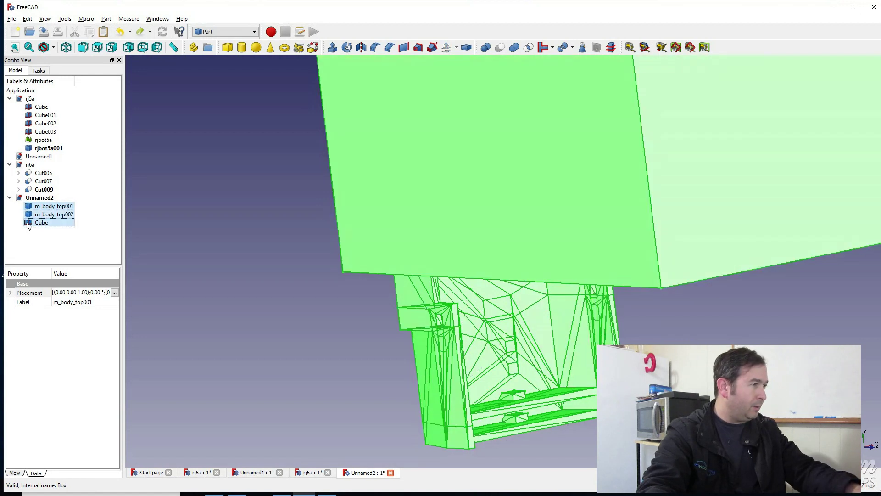
pyautogui.click(79, 222)
pyautogui.click(26, 207)
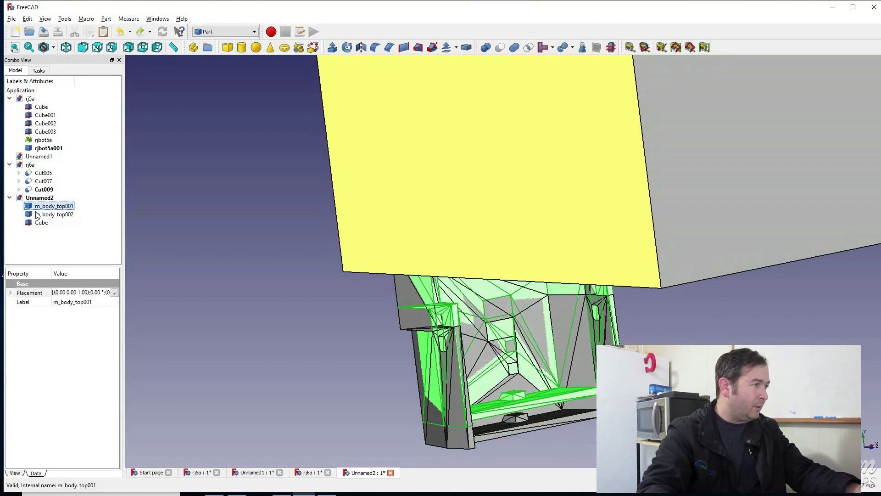
pyautogui.keyDown('shift'); pyautogui.click(29, 224); pyautogui.keyUp('shift')
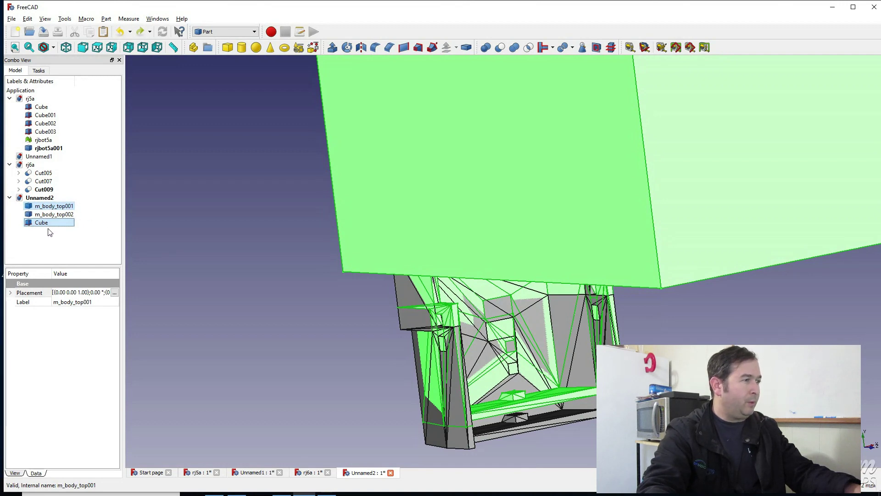
pyautogui.click(528, 47)
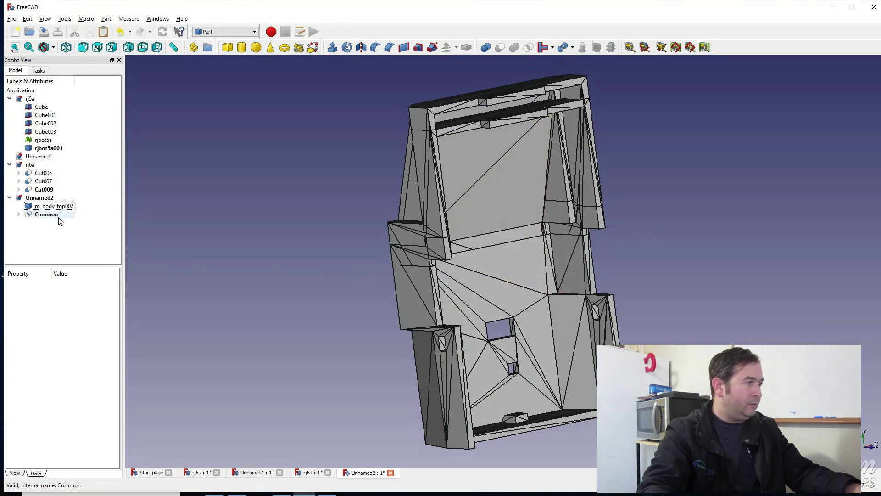
# Try shifting the intersected upper section along Y in its placement settings, and cancel the placement change.
pyautogui.click(46, 214)
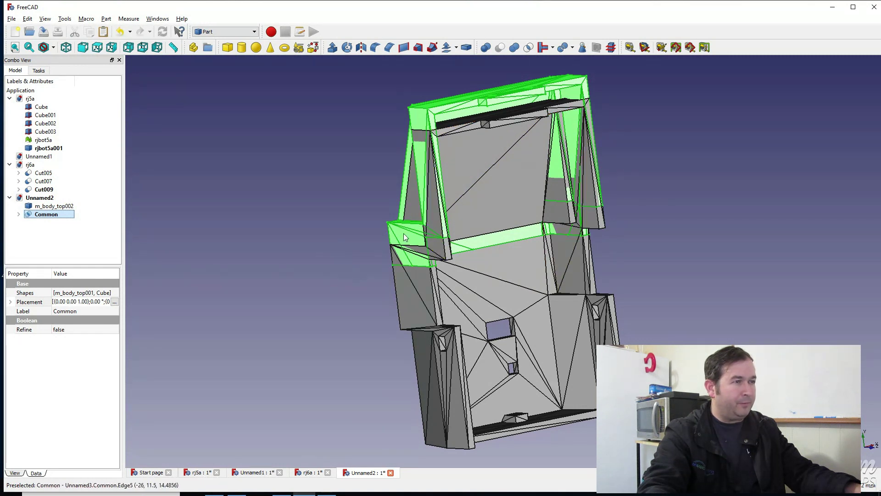
pyautogui.click(115, 302)
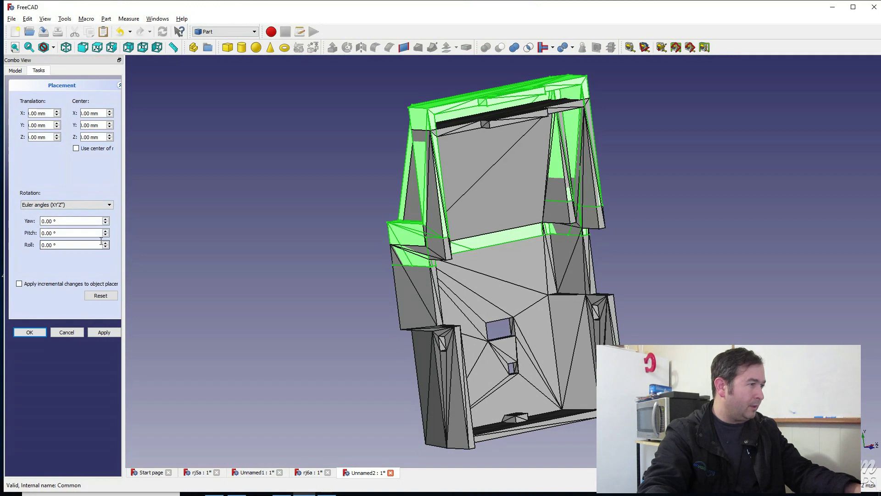
pyautogui.click(56, 123)
pyautogui.click(56, 123)
pyautogui.click(57, 122)
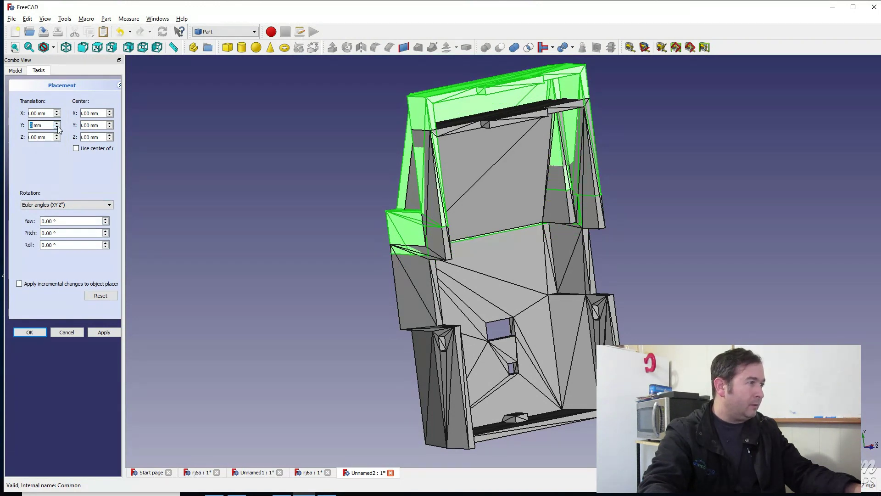
pyautogui.click(57, 128)
pyautogui.click(57, 128)
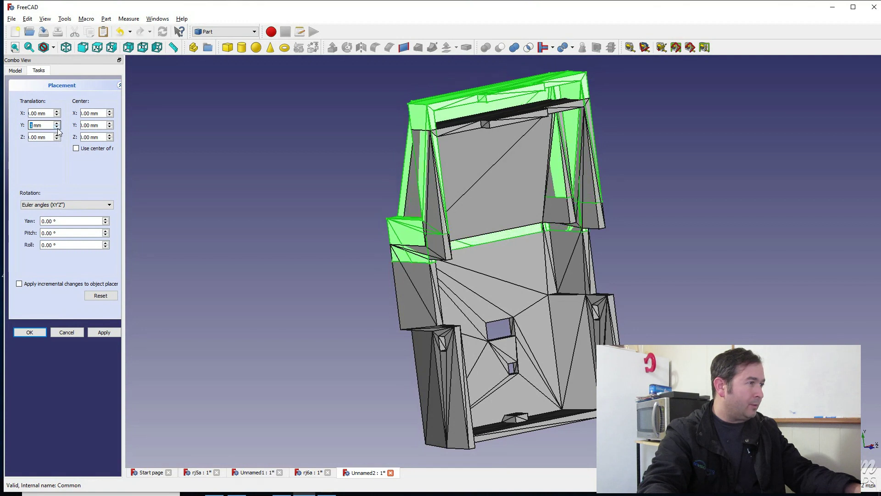
pyautogui.click(68, 334)
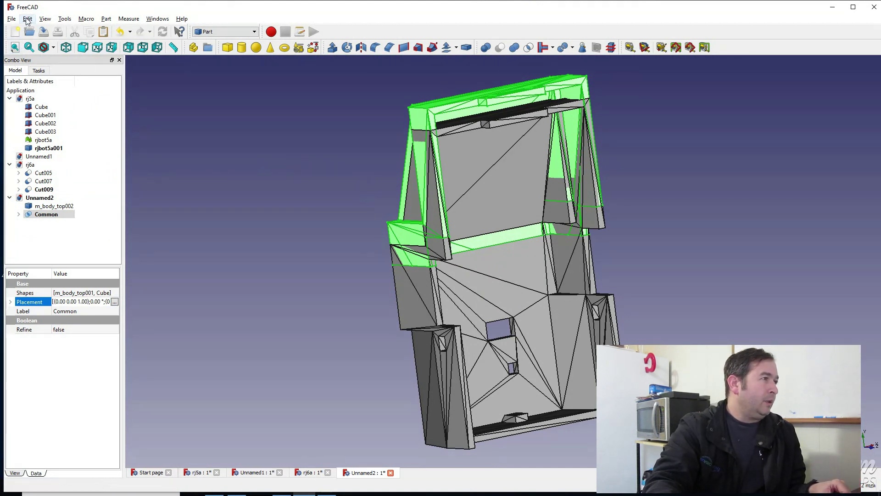
# Try exporting m_body_top002 together with the intersected shape as an STL mesh, cancel the export and clear the selection.
pyautogui.click(202, 226)
pyautogui.click(36, 207)
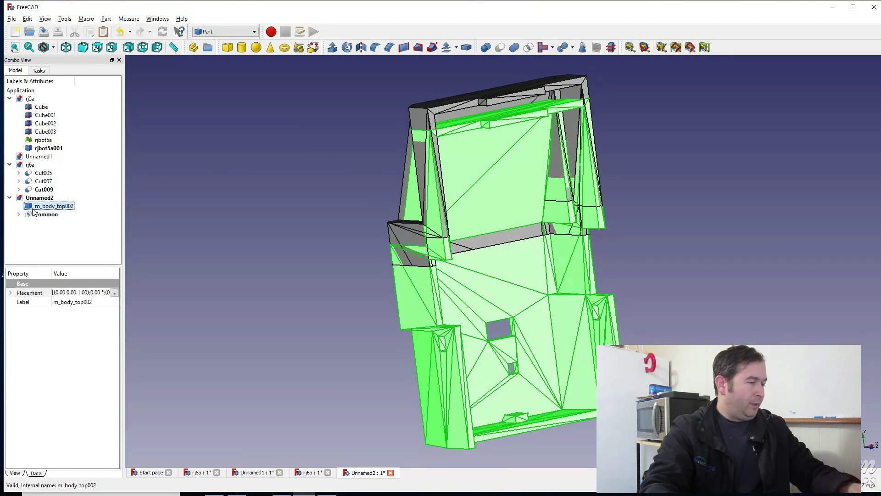
pyautogui.keyDown('ctrl'); pyautogui.click(30, 215); pyautogui.keyUp('ctrl')
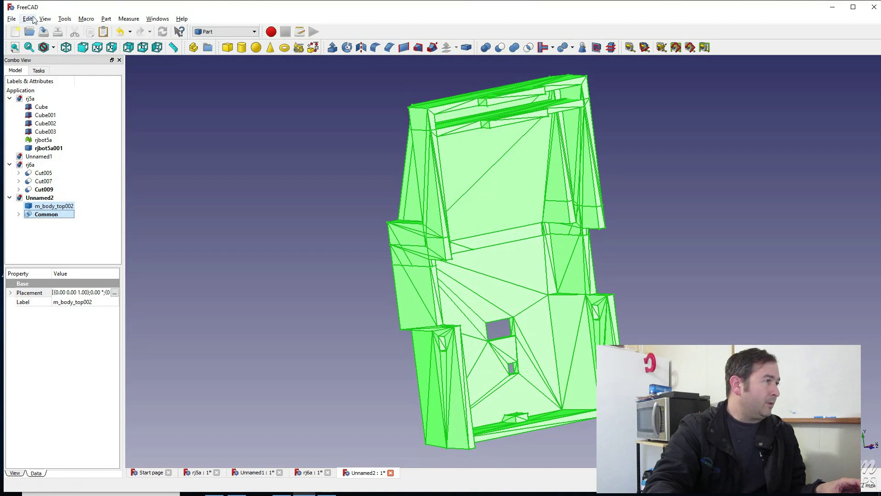
pyautogui.click(27, 19)
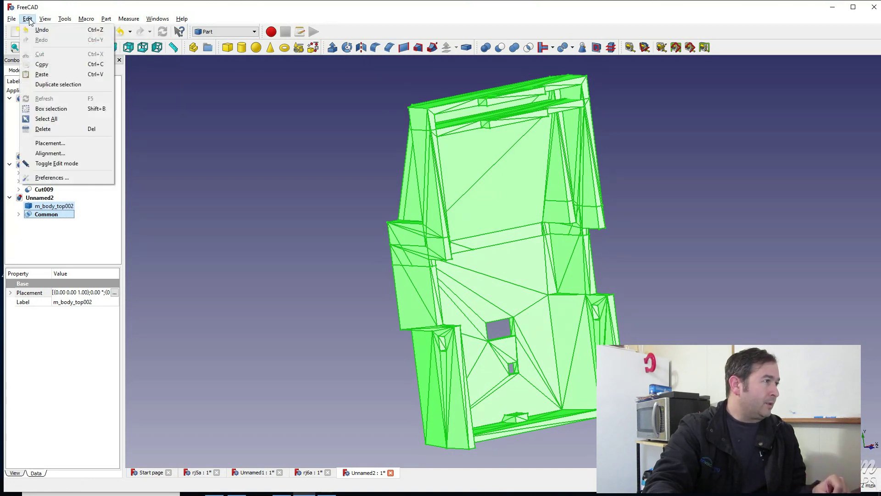
pyautogui.moveTo(12, 18)
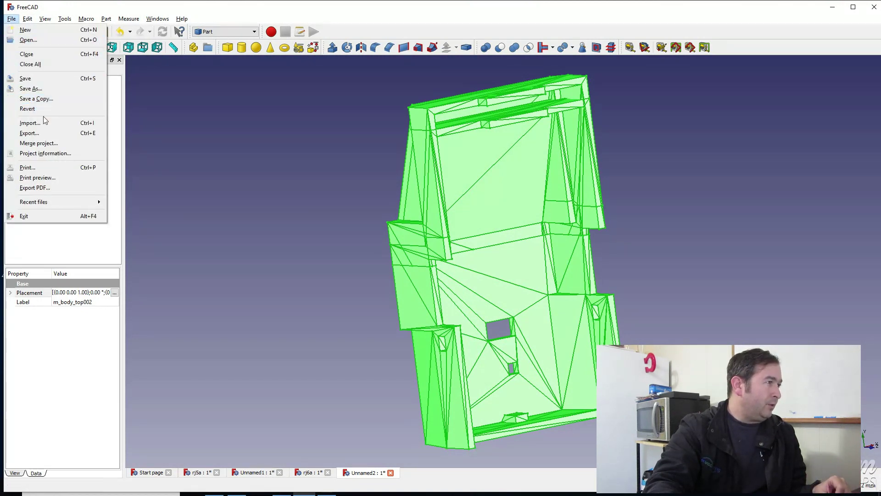
pyautogui.click(44, 134)
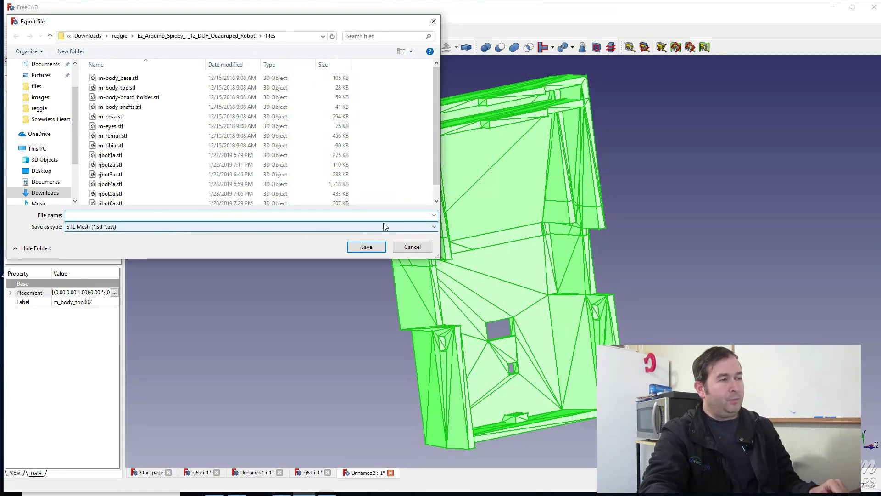
pyautogui.click(411, 247)
pyautogui.click(667, 229)
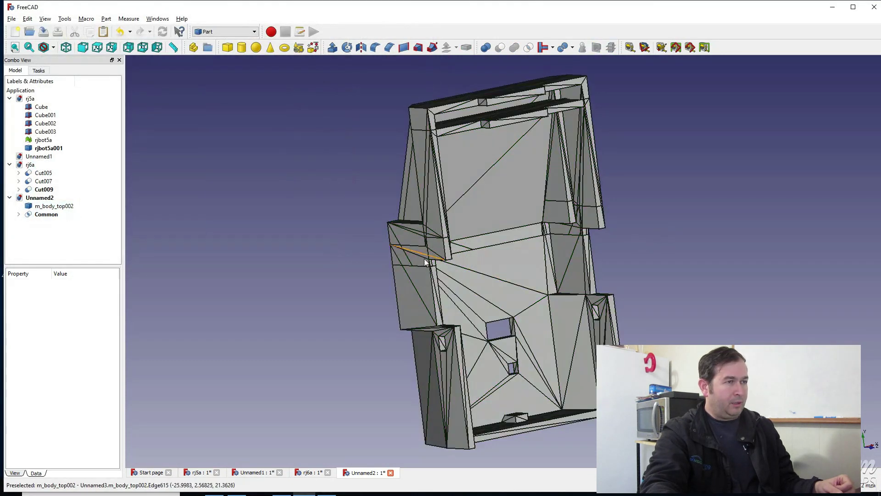